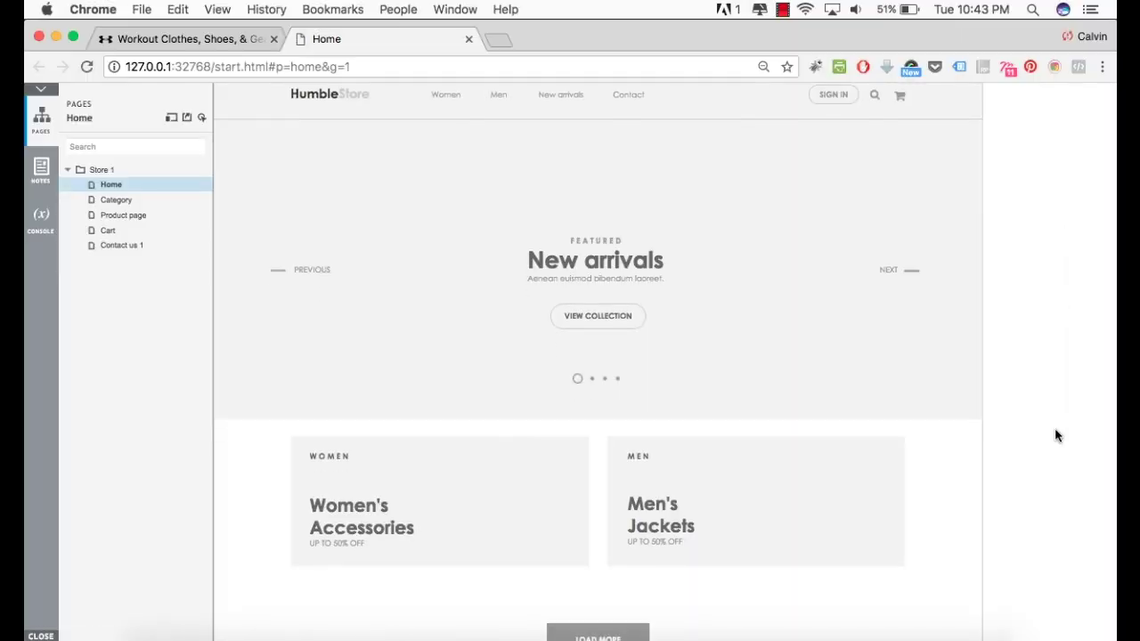
Reveal the extra New arrivals products, then collapse that added section again
scroll(1056, 435, down, 5)
click(595, 295)
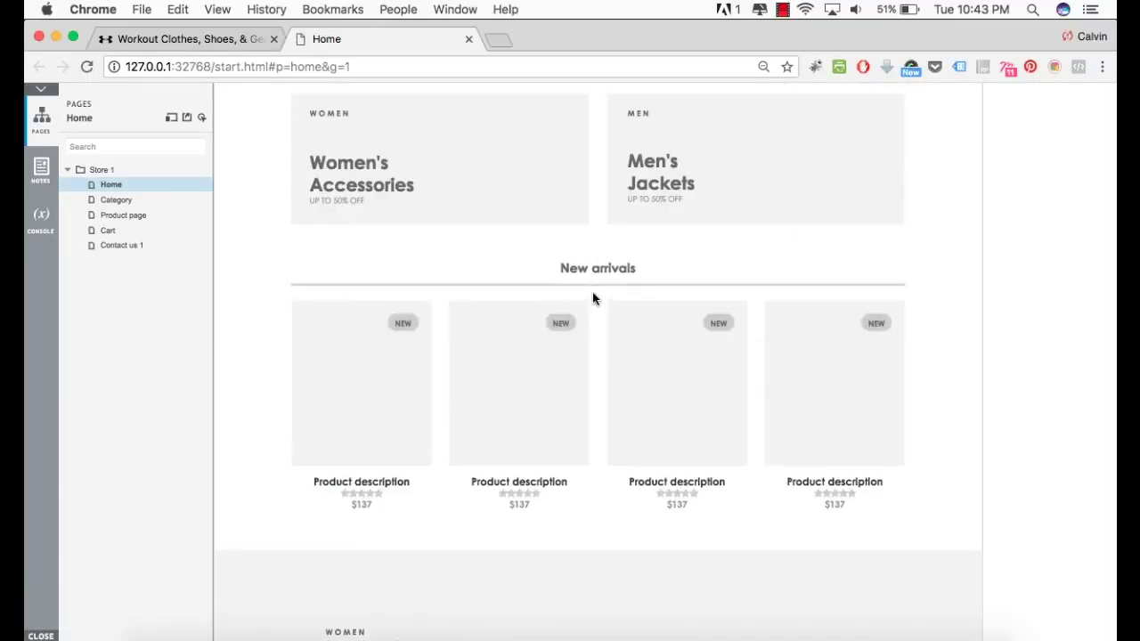
scroll(593, 296, down, 5)
click(606, 354)
scroll(606, 353, up, 3)
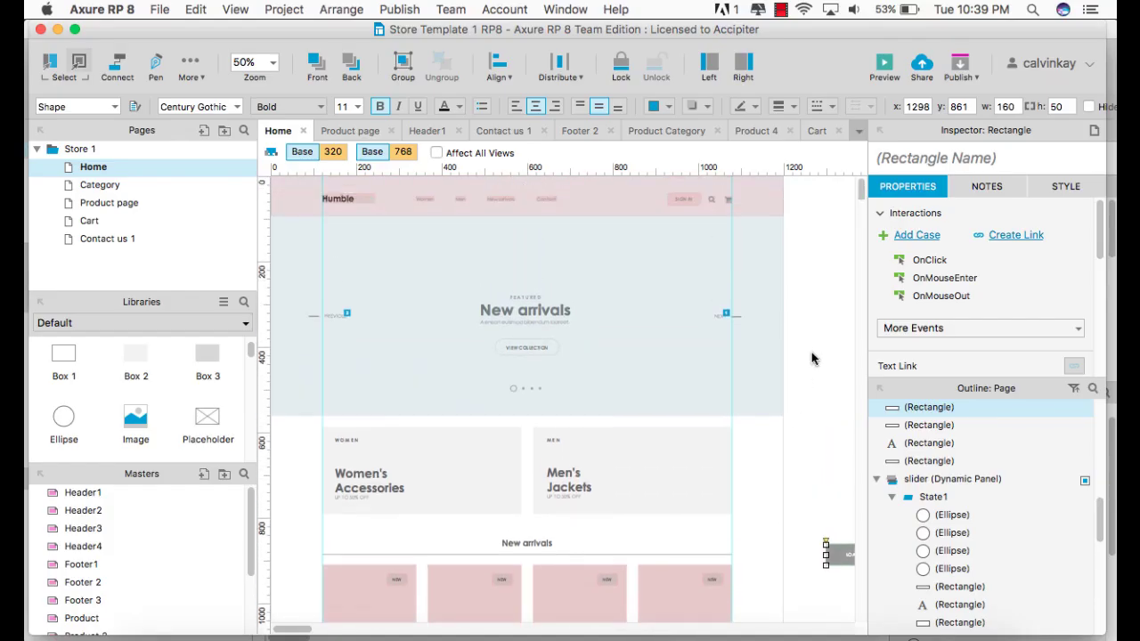
Marquee-select the New arrivals product grid and Leather jacket section
scroll(811, 358, down, 3)
scroll(811, 359, down, 3)
scroll(811, 359, down, 2)
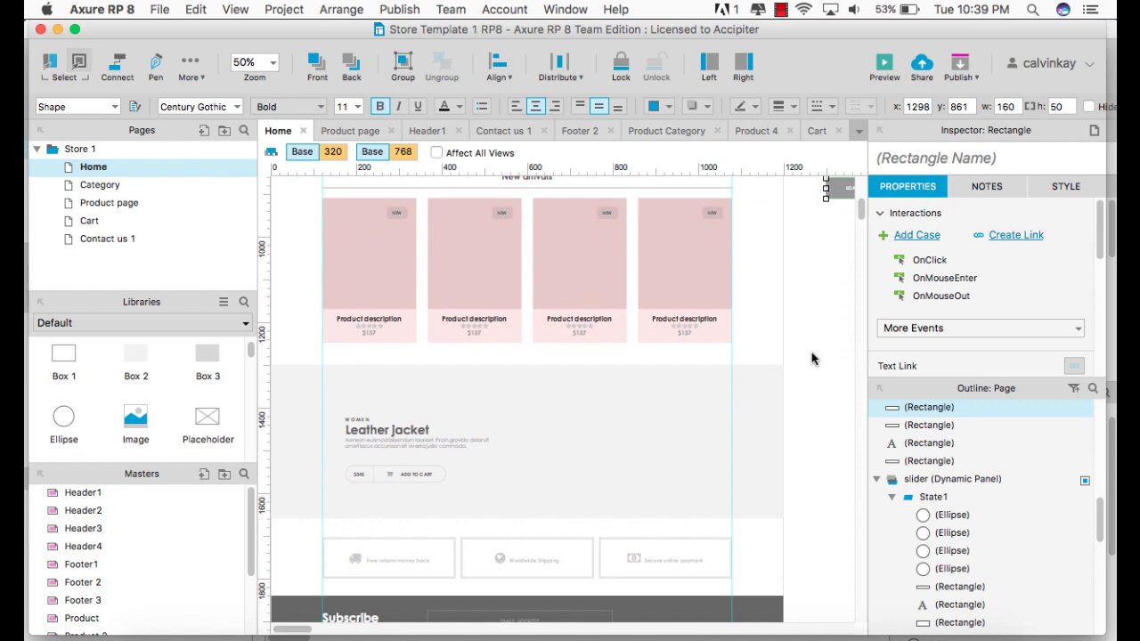
scroll(812, 359, down, 2)
scroll(811, 359, up, 2)
scroll(811, 359, up, 3)
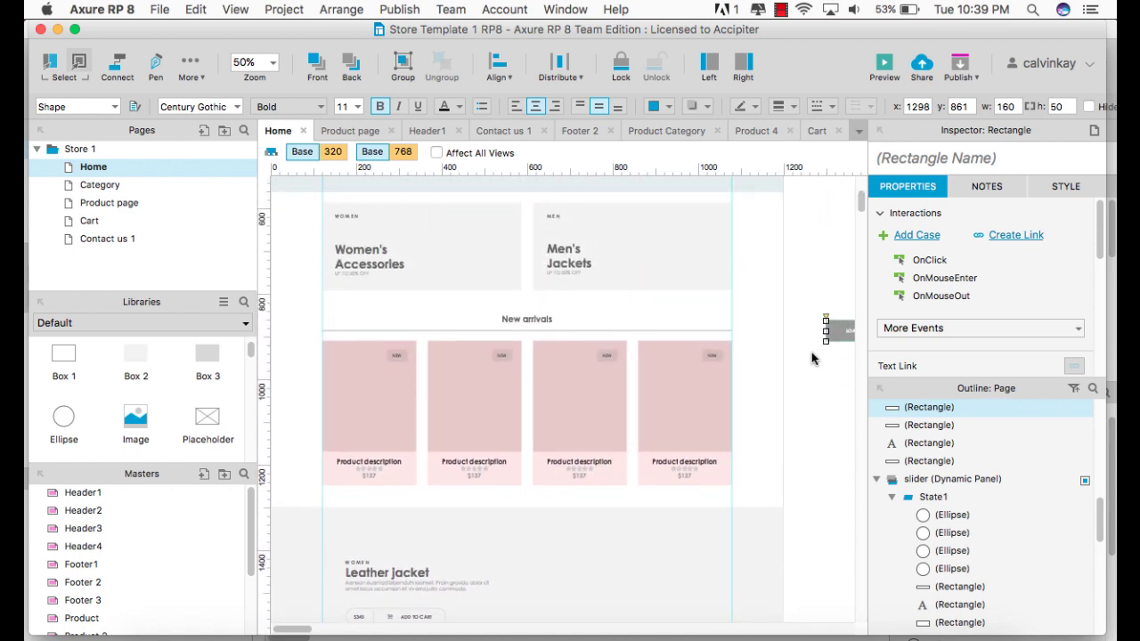
scroll(811, 358, down, 1)
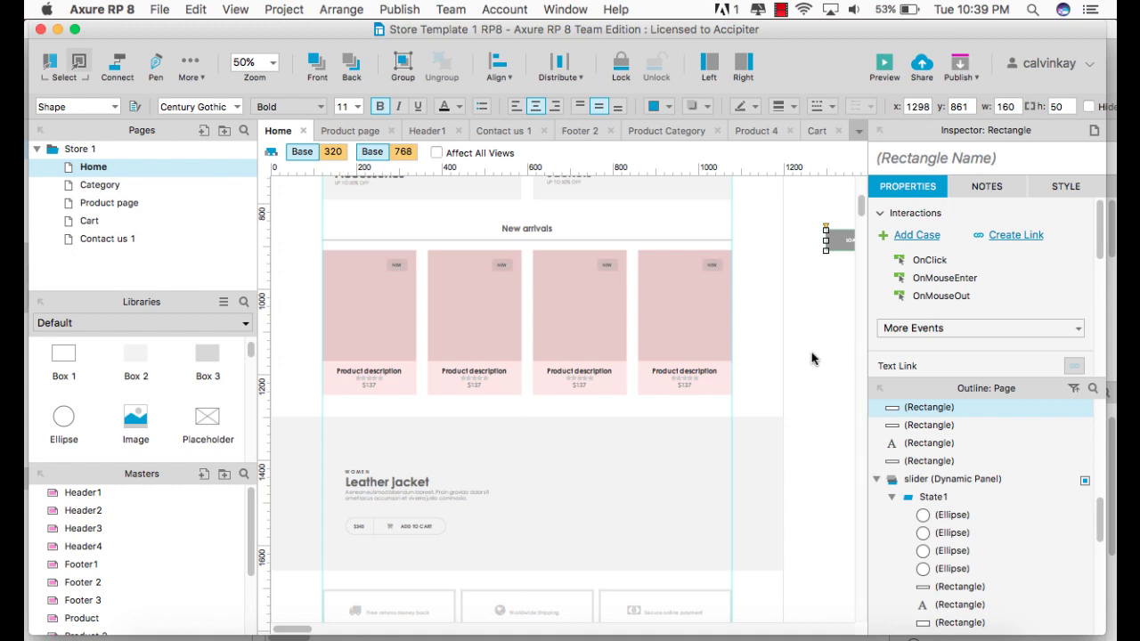
drag(801, 579, 264, 211)
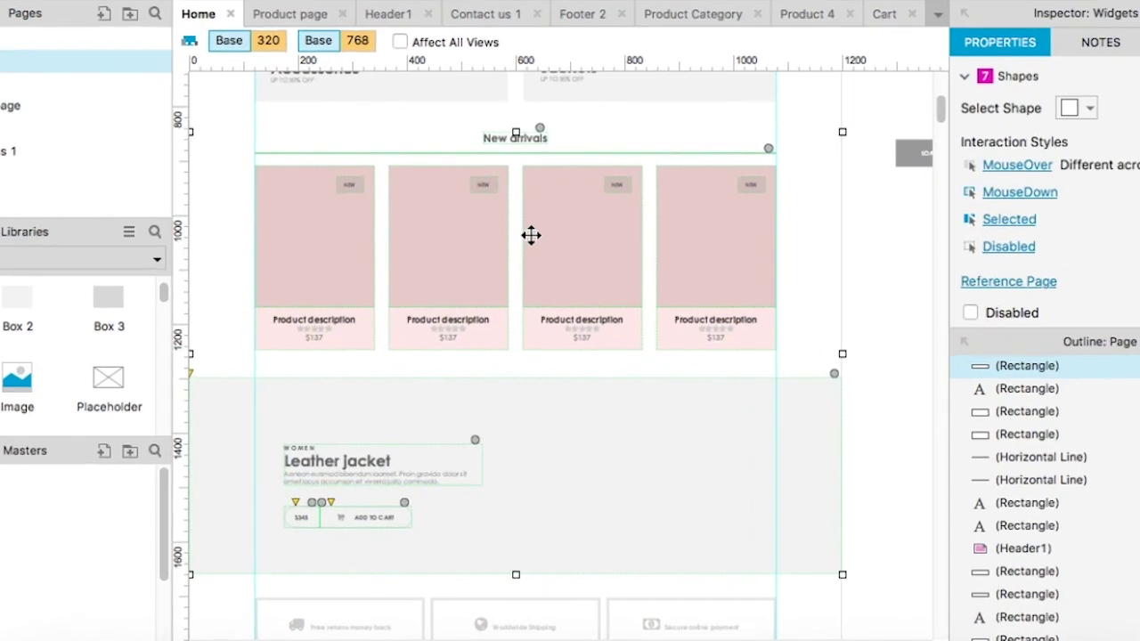
Convert the selection into a dynamic panel named loadmore_content
right_click(516, 119)
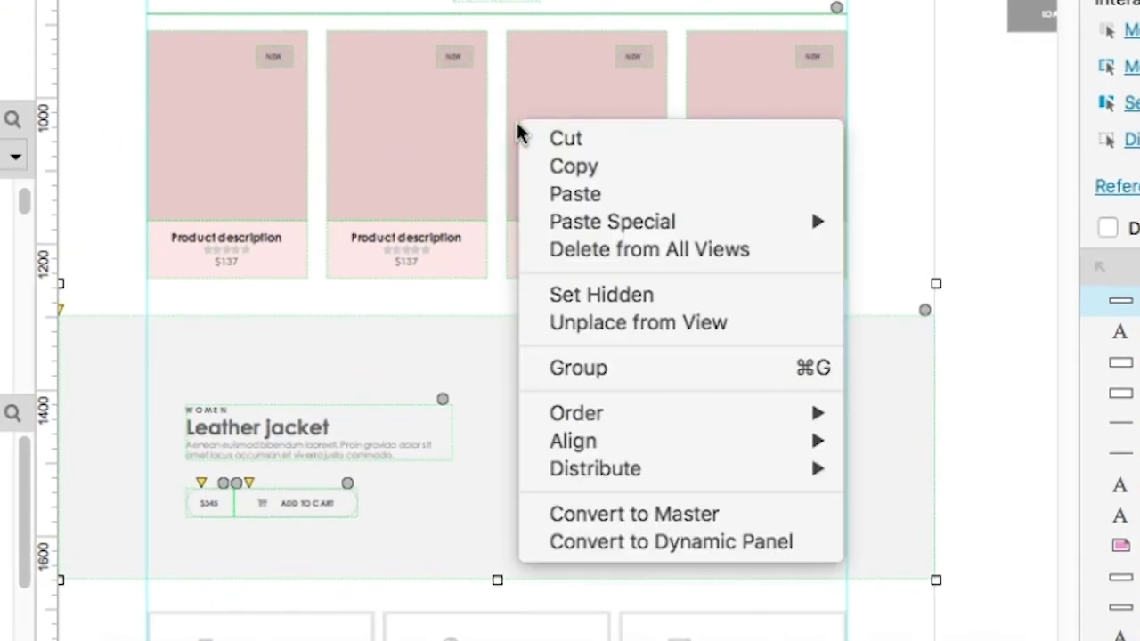
click(699, 542)
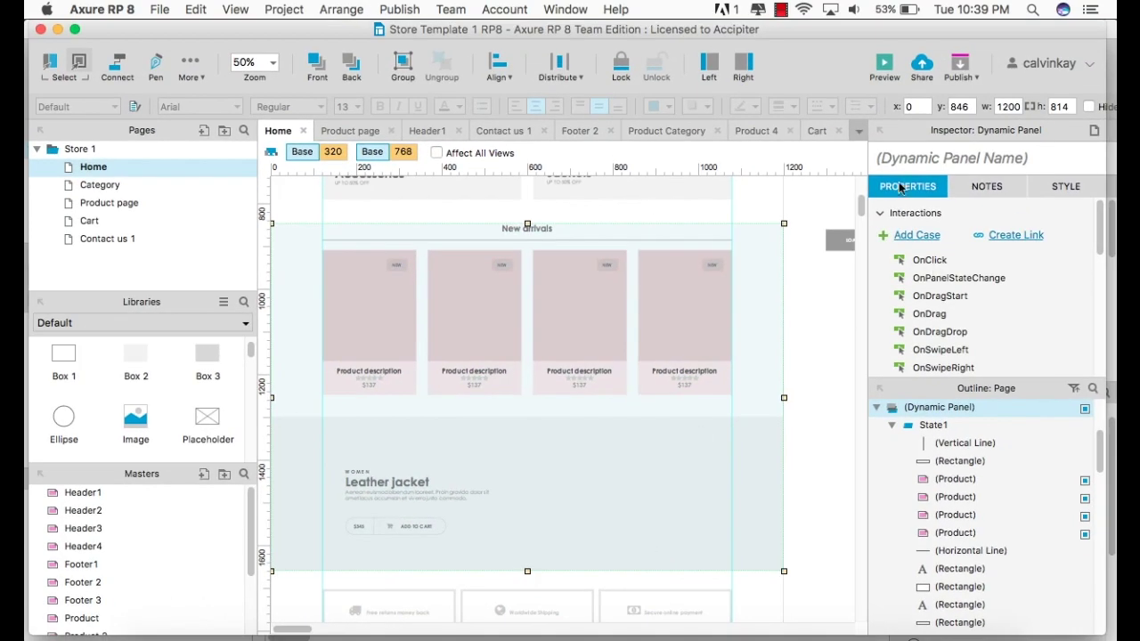
click(903, 157)
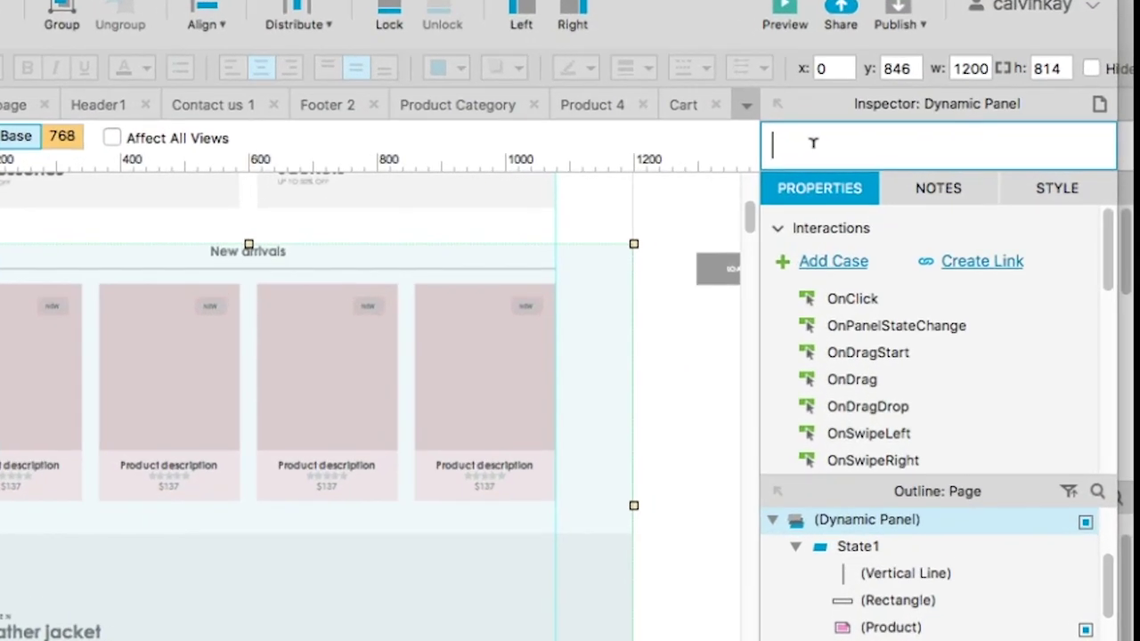
text(lo)
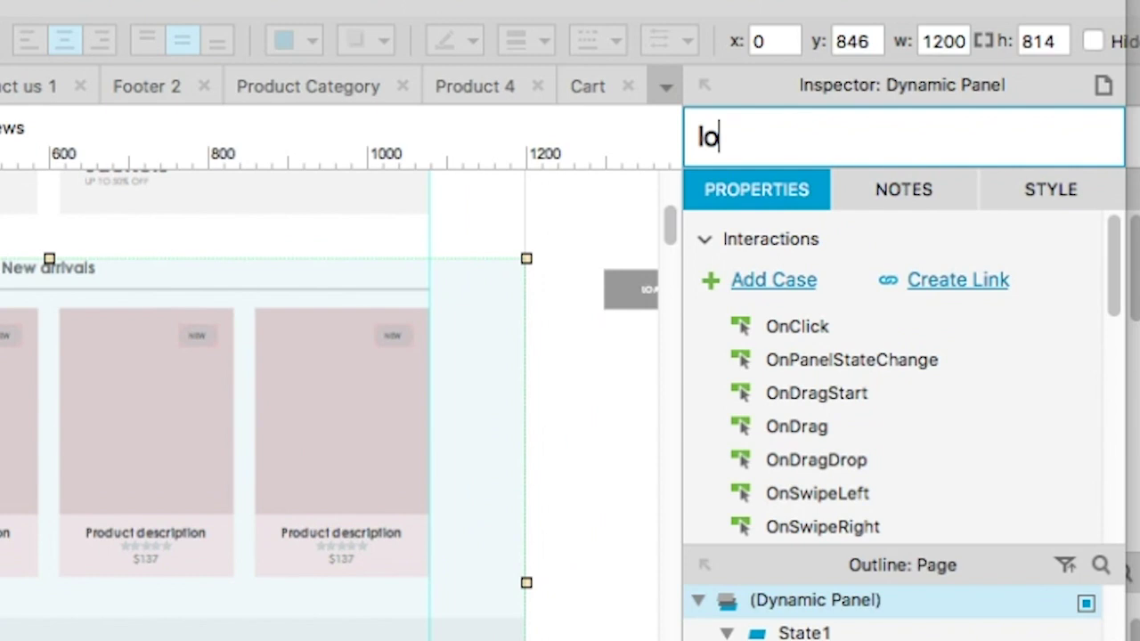
text(admore)
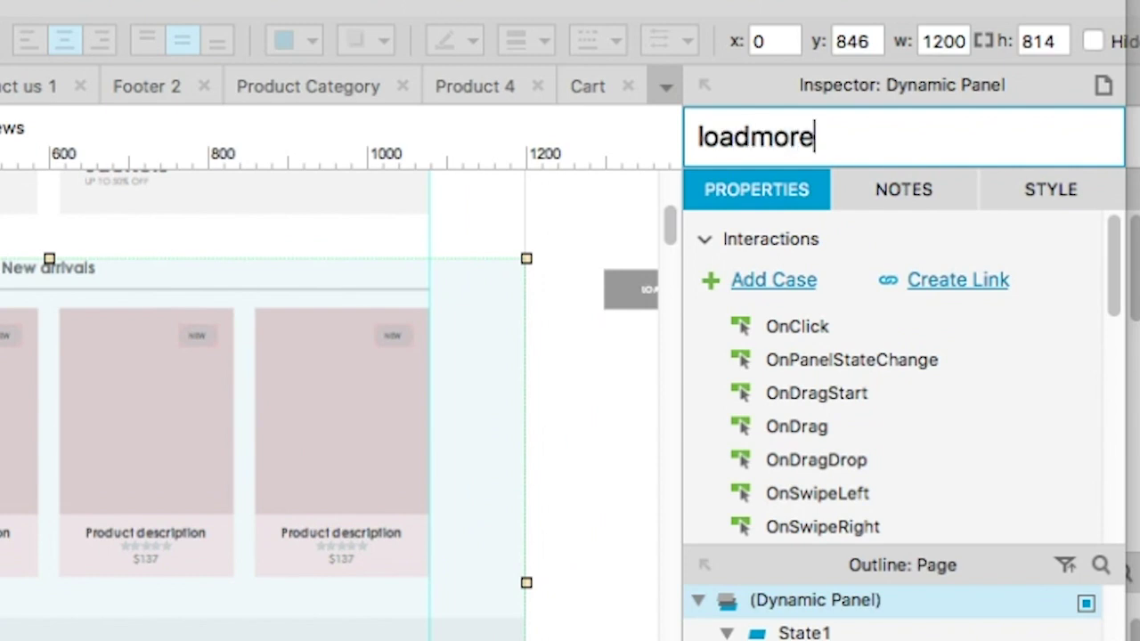
text(_content)
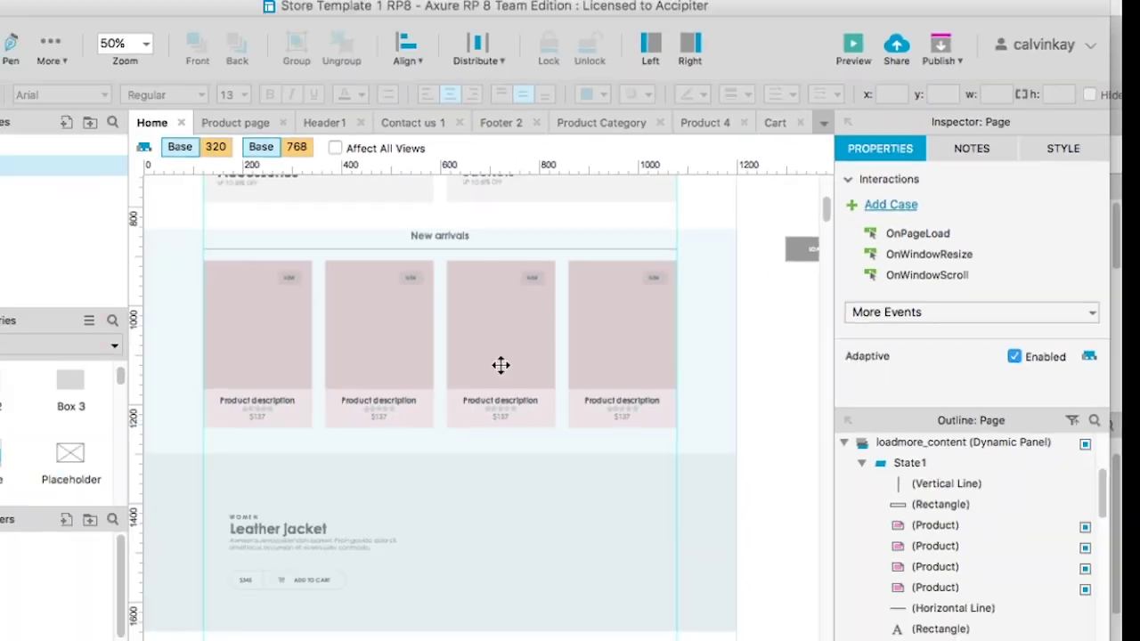
Hide loadmore_content and move the Load More button onto the top of the hidden area
right_click(149, 221)
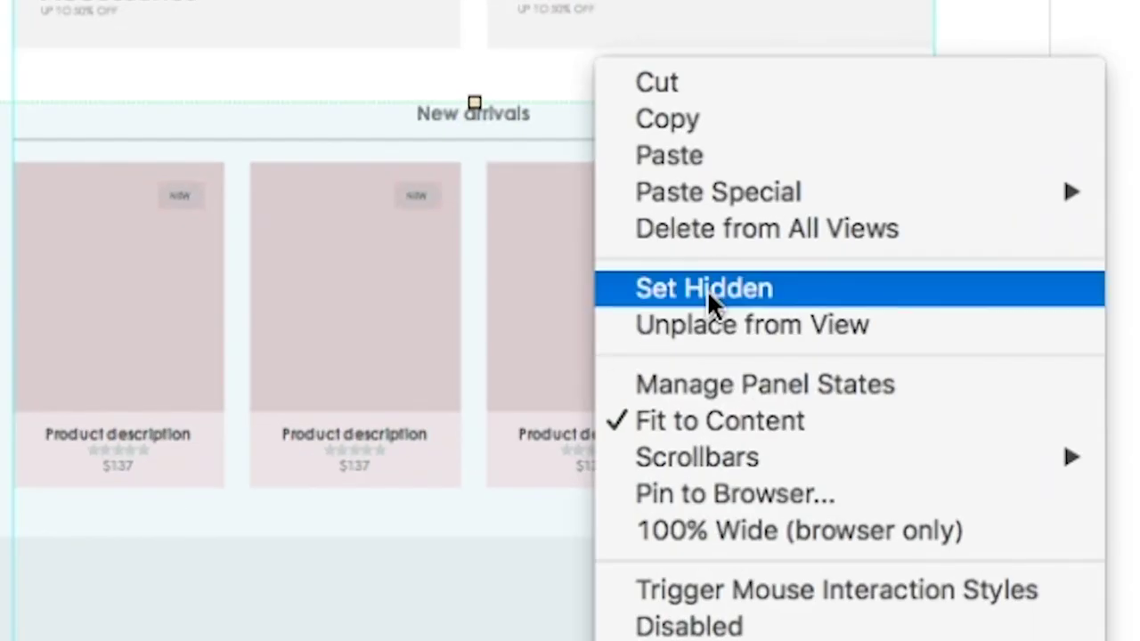
click(710, 297)
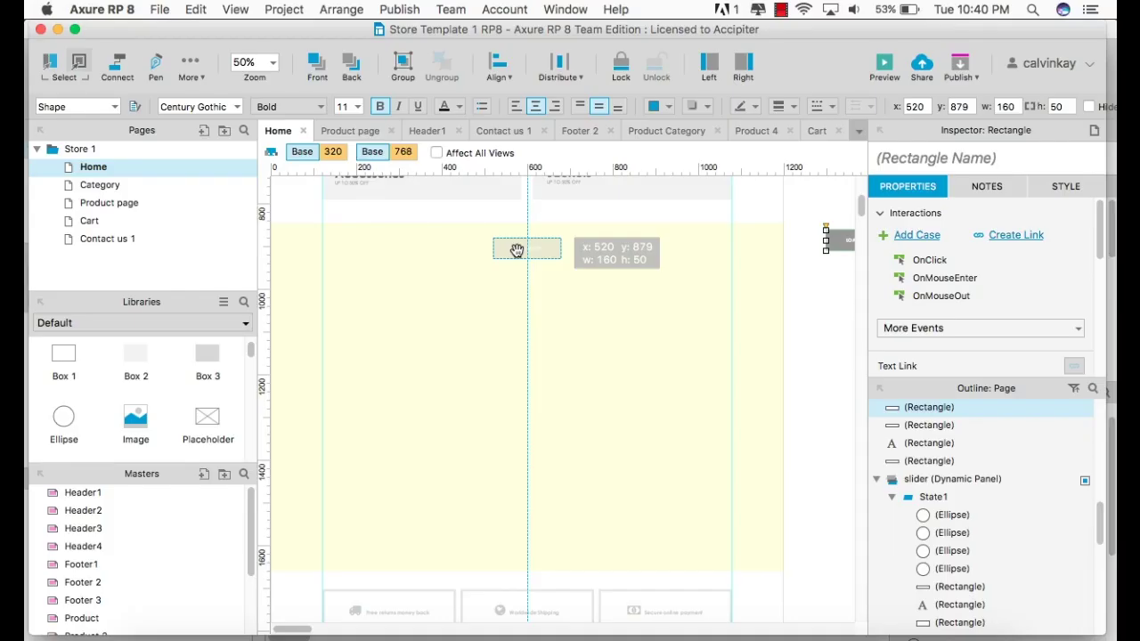
drag(517, 250, 519, 256)
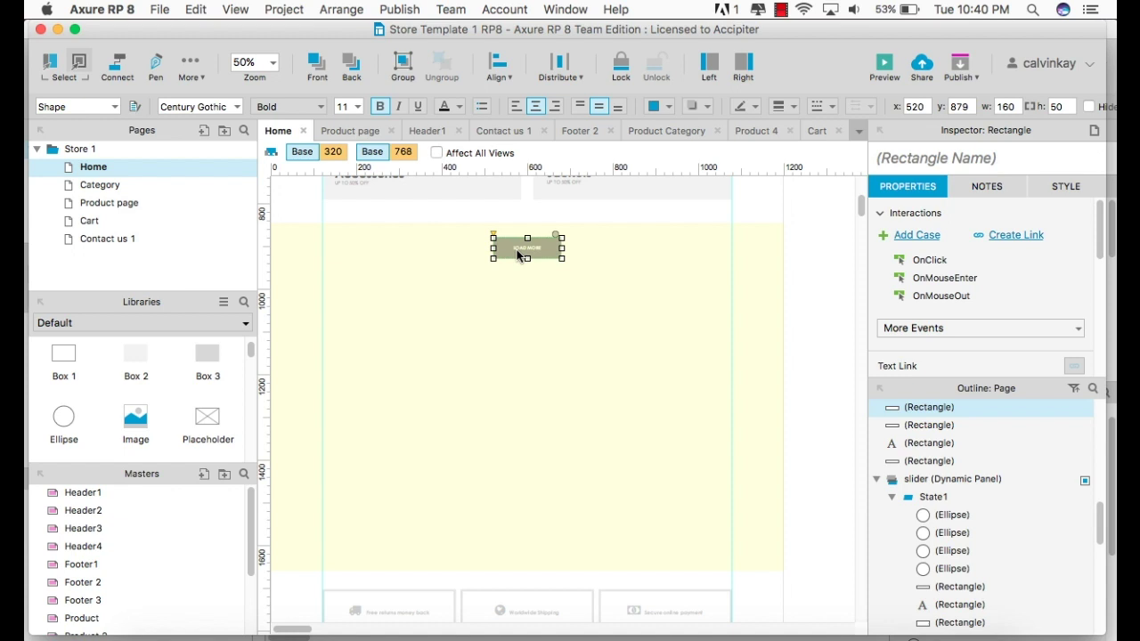
Wrap the Load More rectangle in a dynamic panel named button4content
right_click(519, 255)
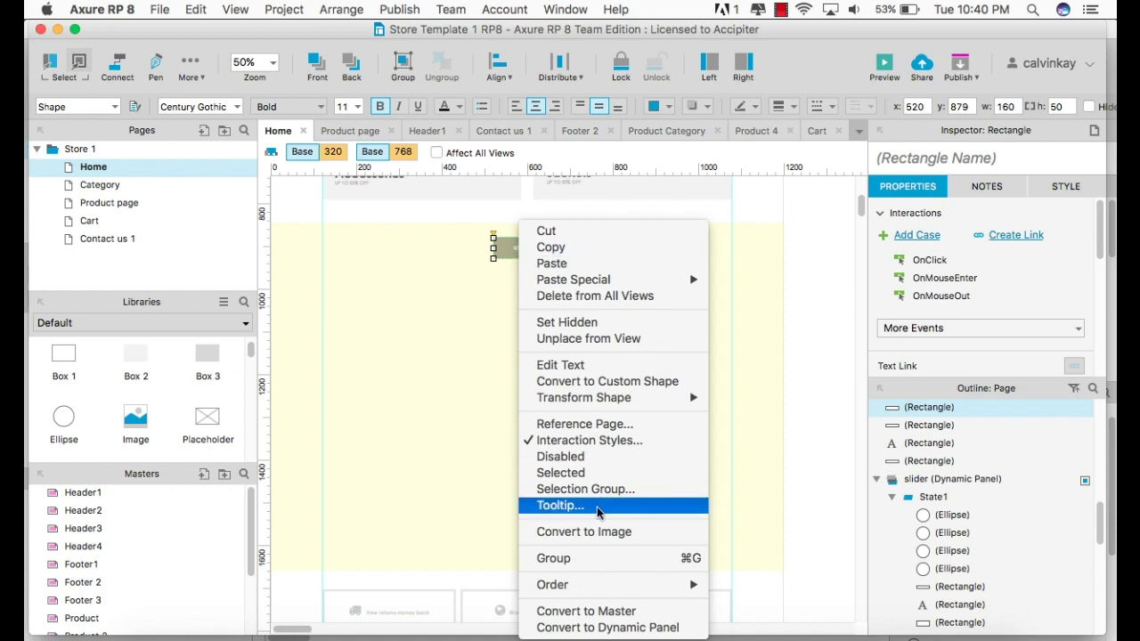
click(602, 628)
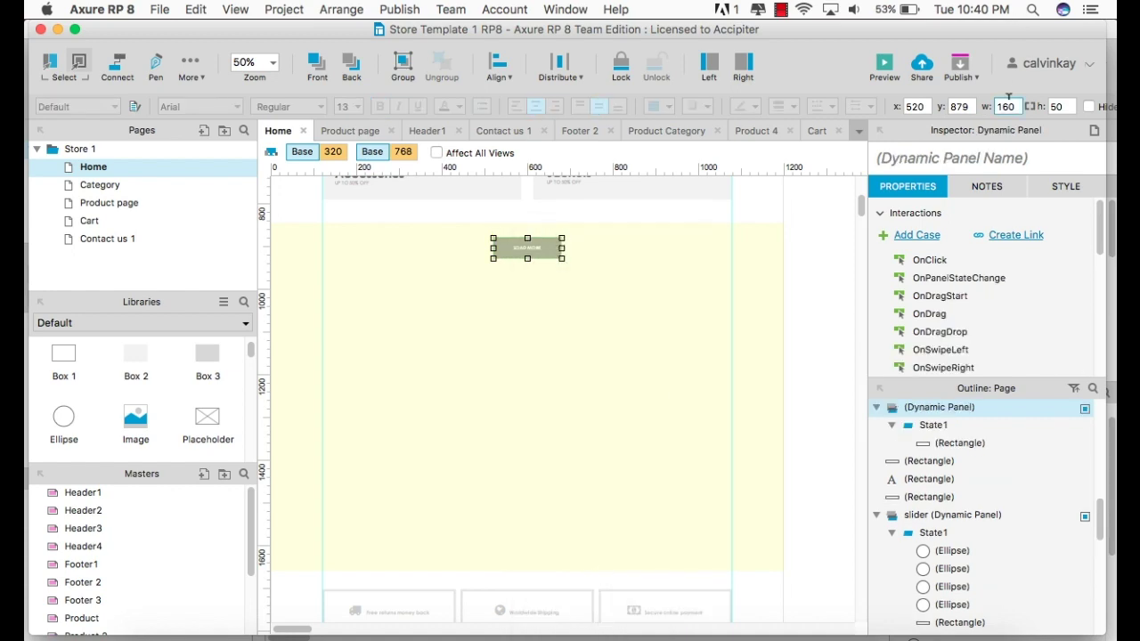
click(911, 157)
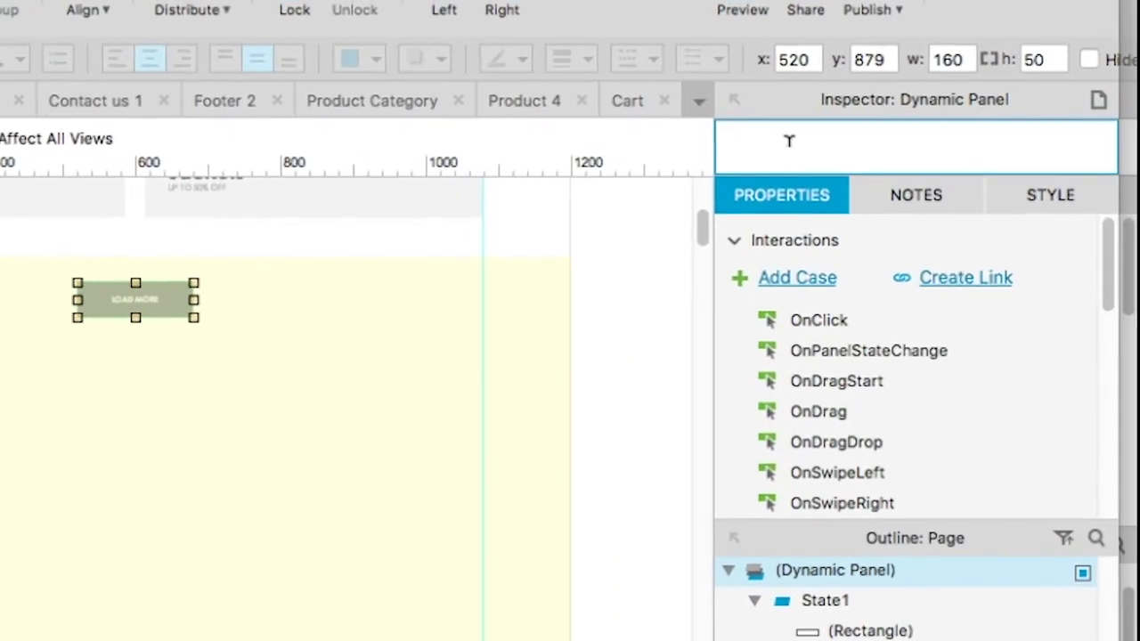
text(butt)
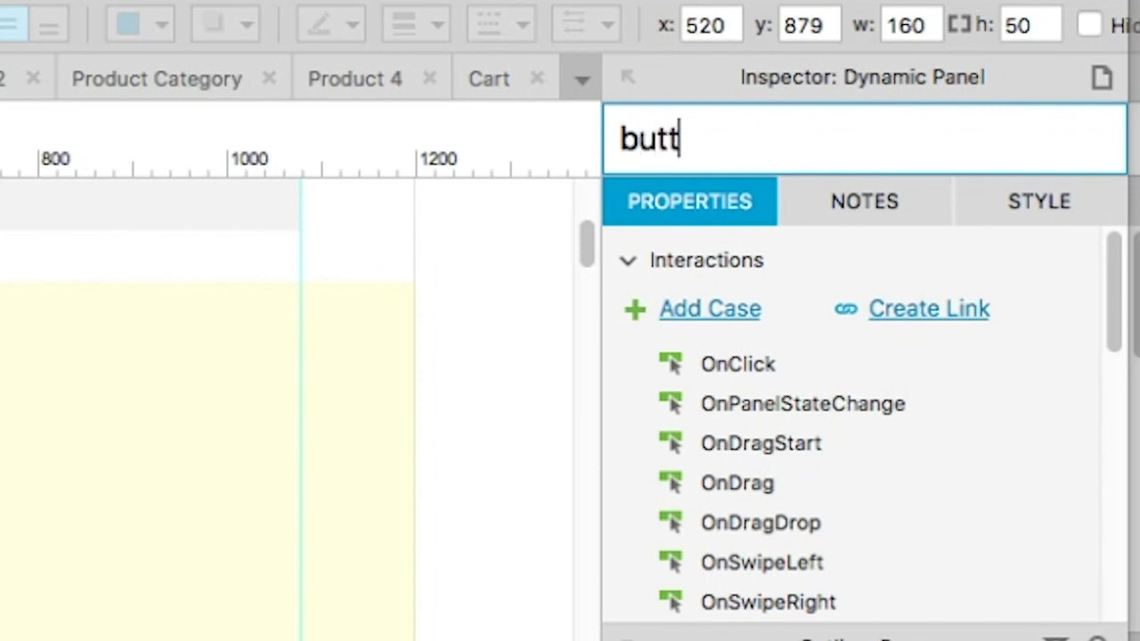
text(on4con)
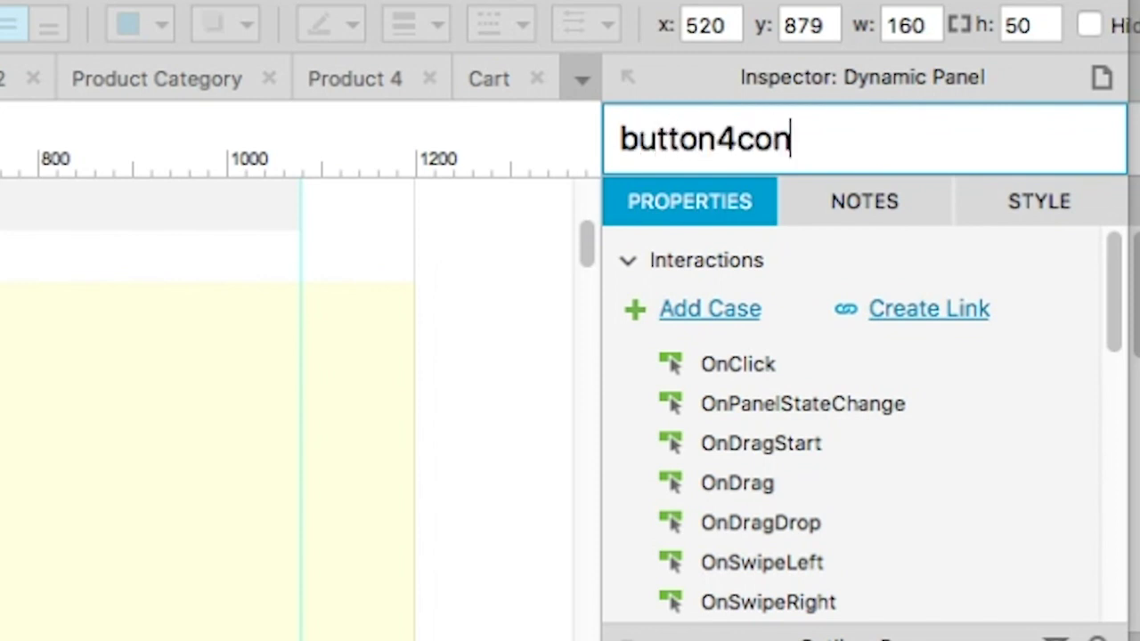
text(tent)
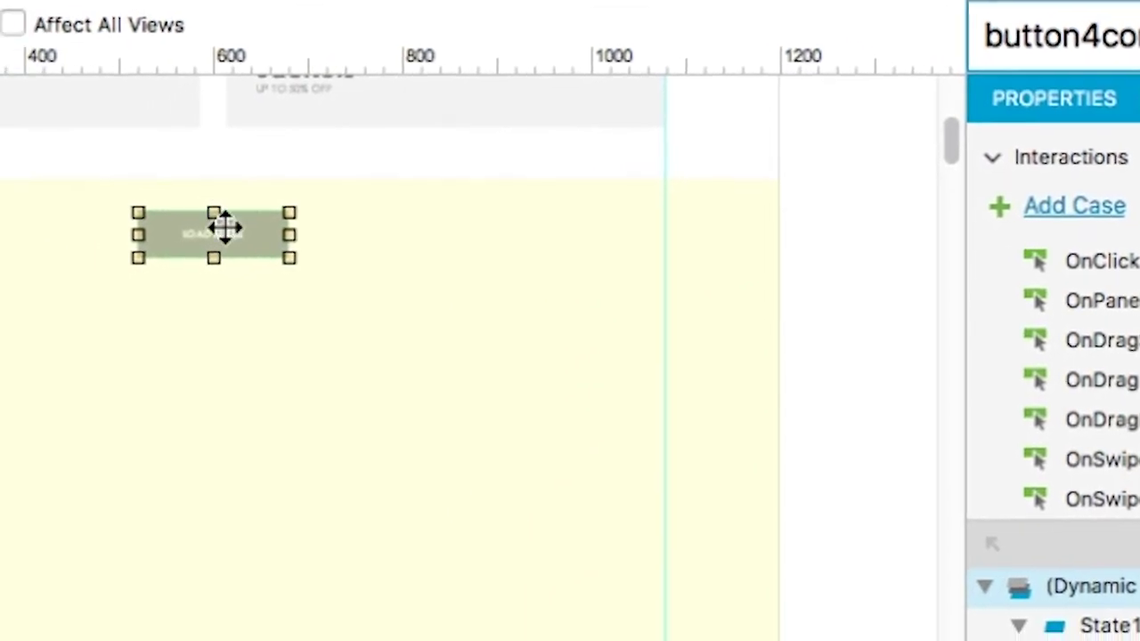
Add a State2 to the button panel and select the LOAD MORE shape in State1
double_click(133, 264)
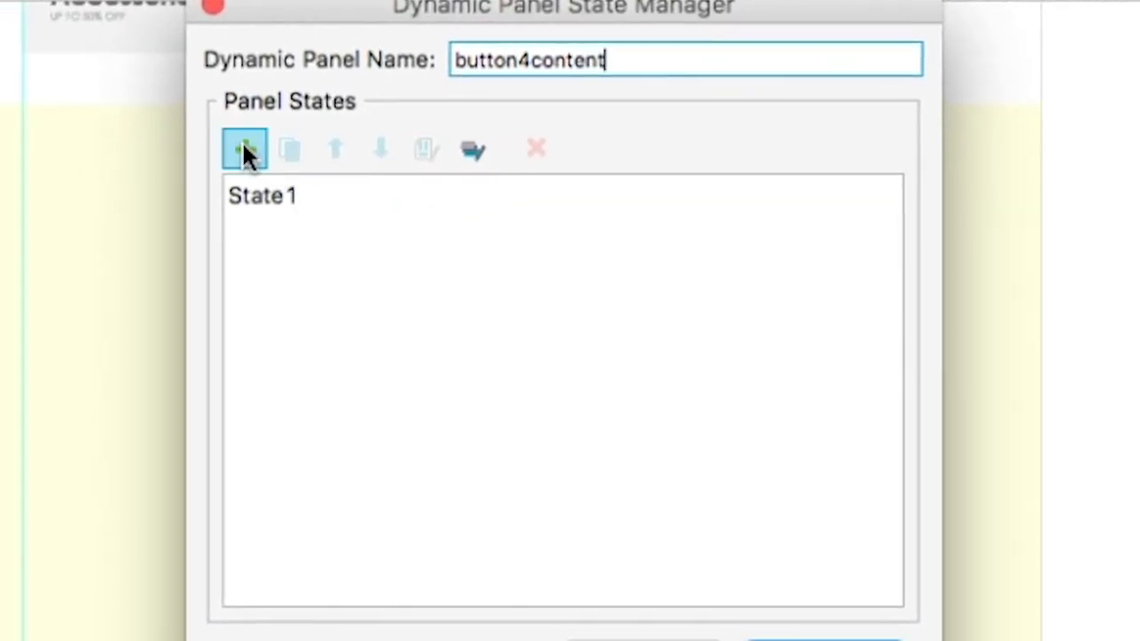
click(243, 149)
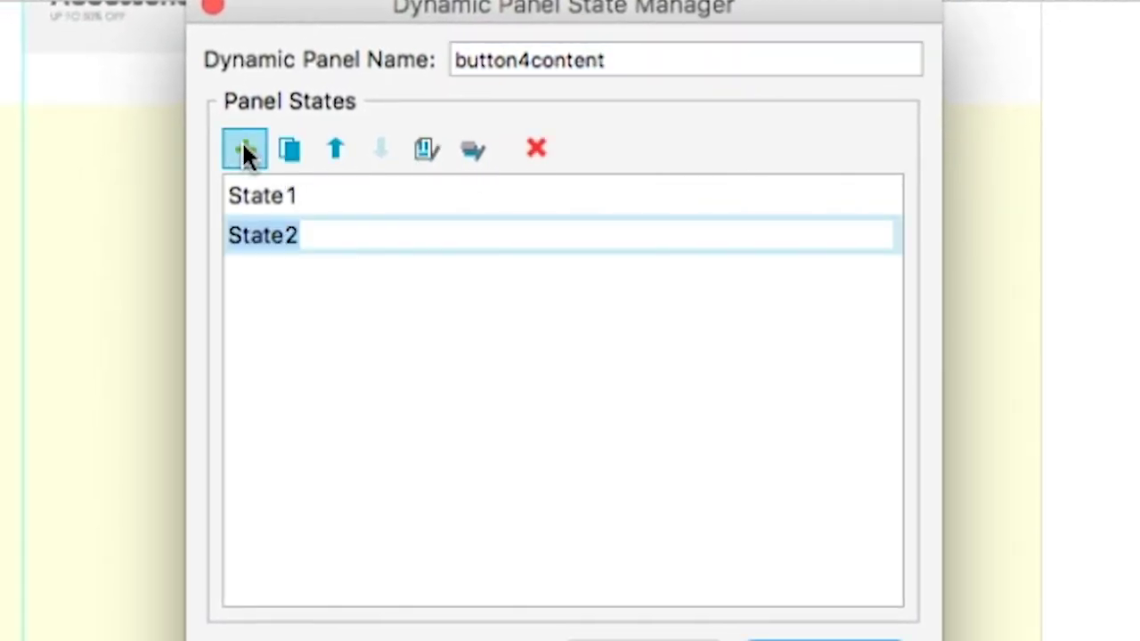
double_click(283, 196)
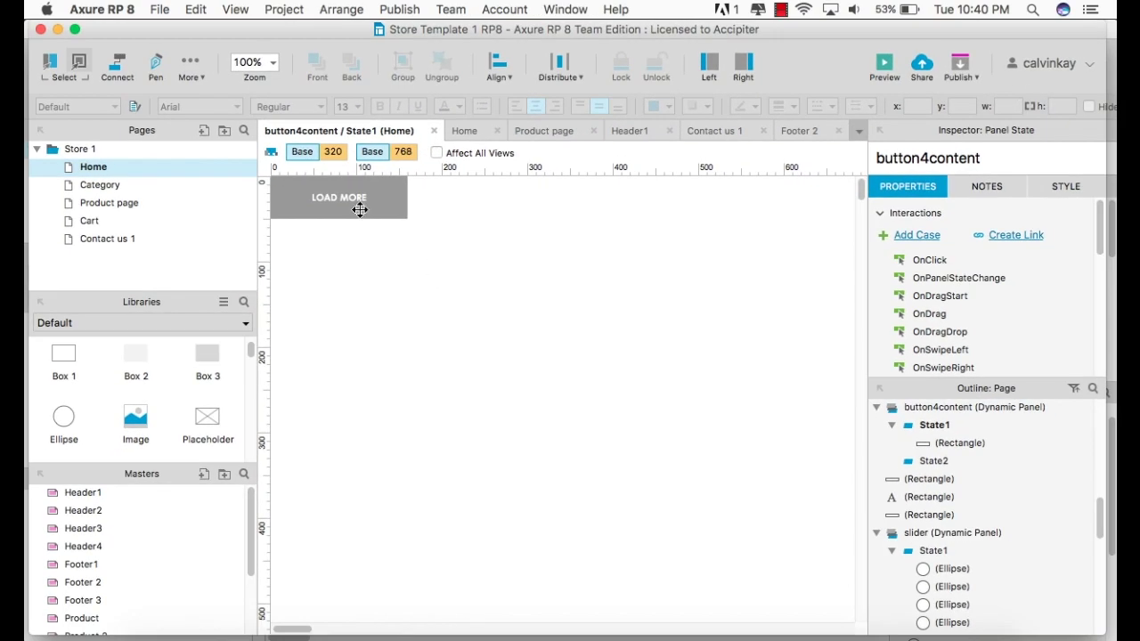
click(360, 209)
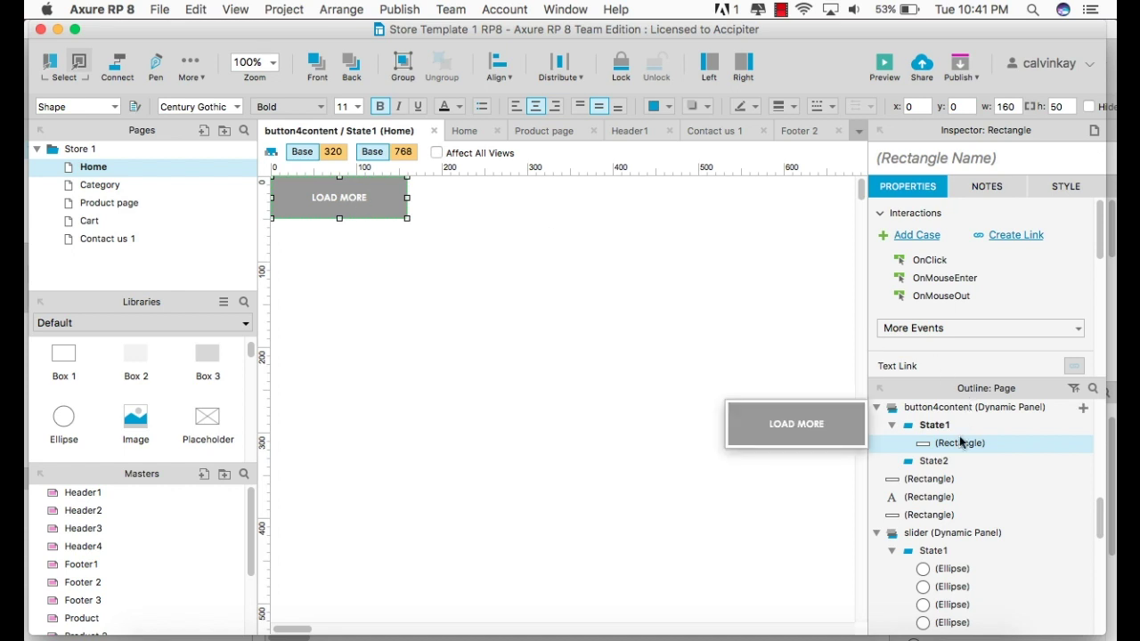
Paste the LOAD MORE button into State2 and relabel it HIDE
drag(960, 442, 941, 469)
double_click(940, 463)
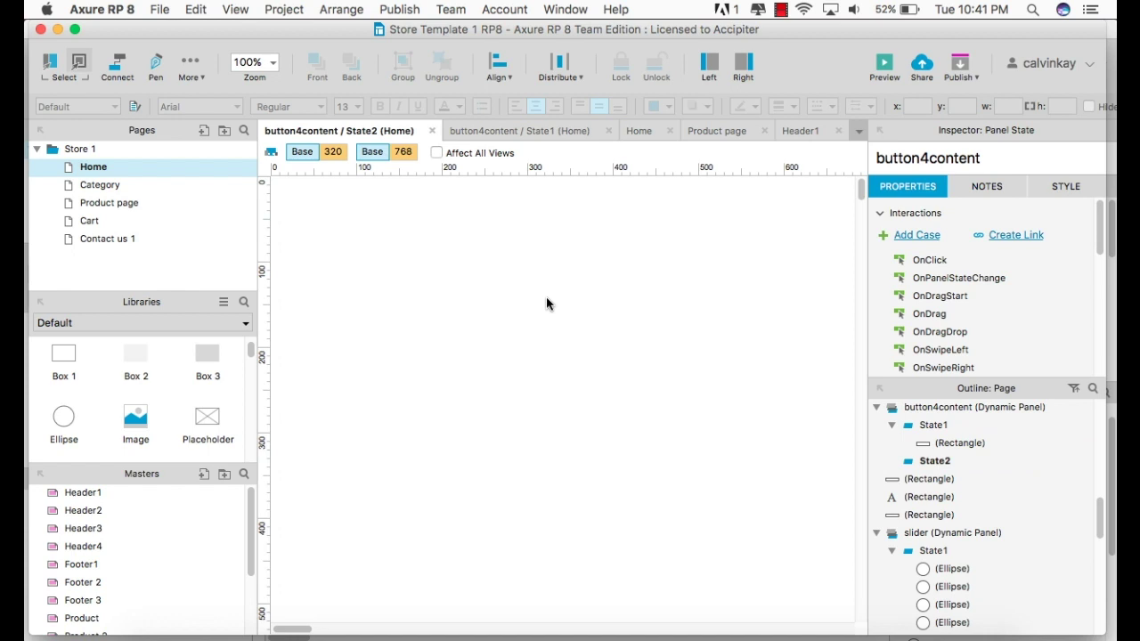
key(ctrl+v)
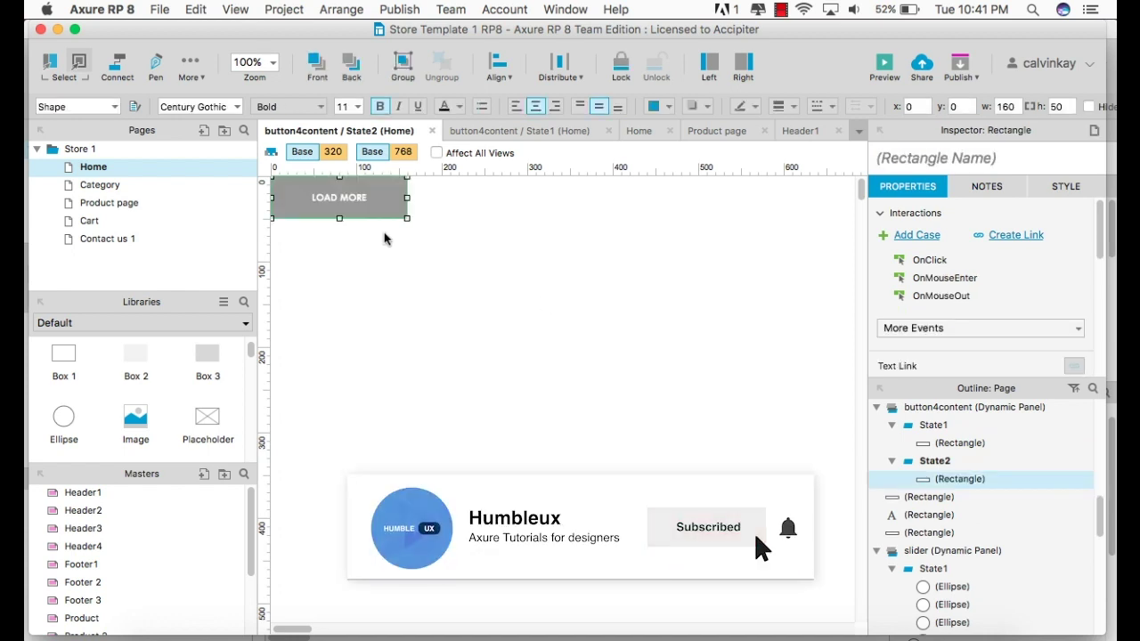
double_click(362, 199)
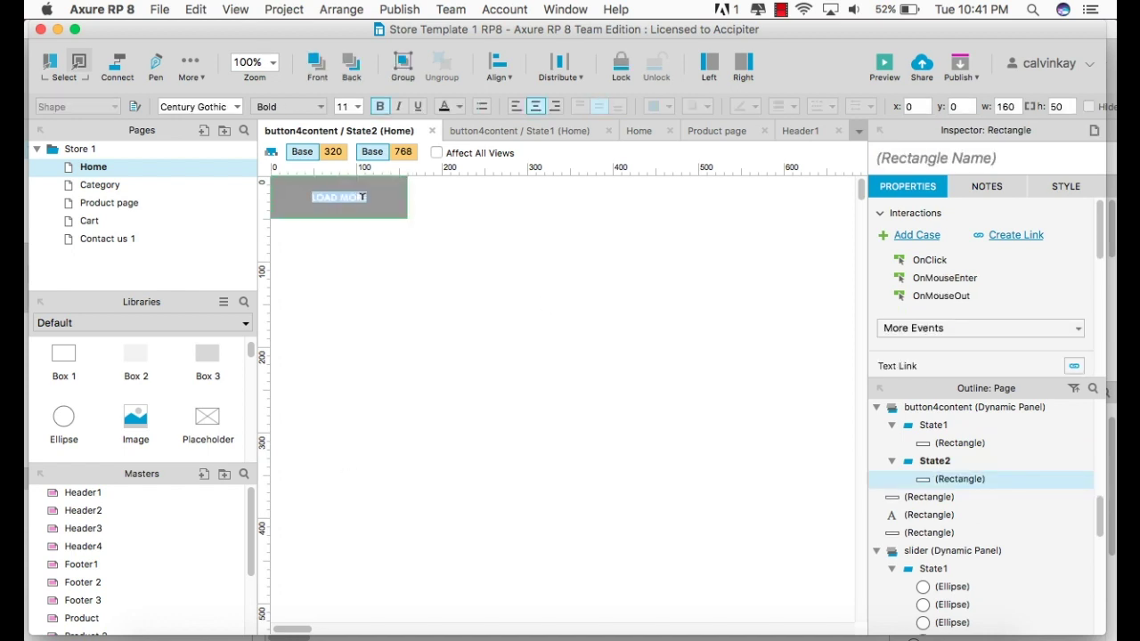
text(HIDE)
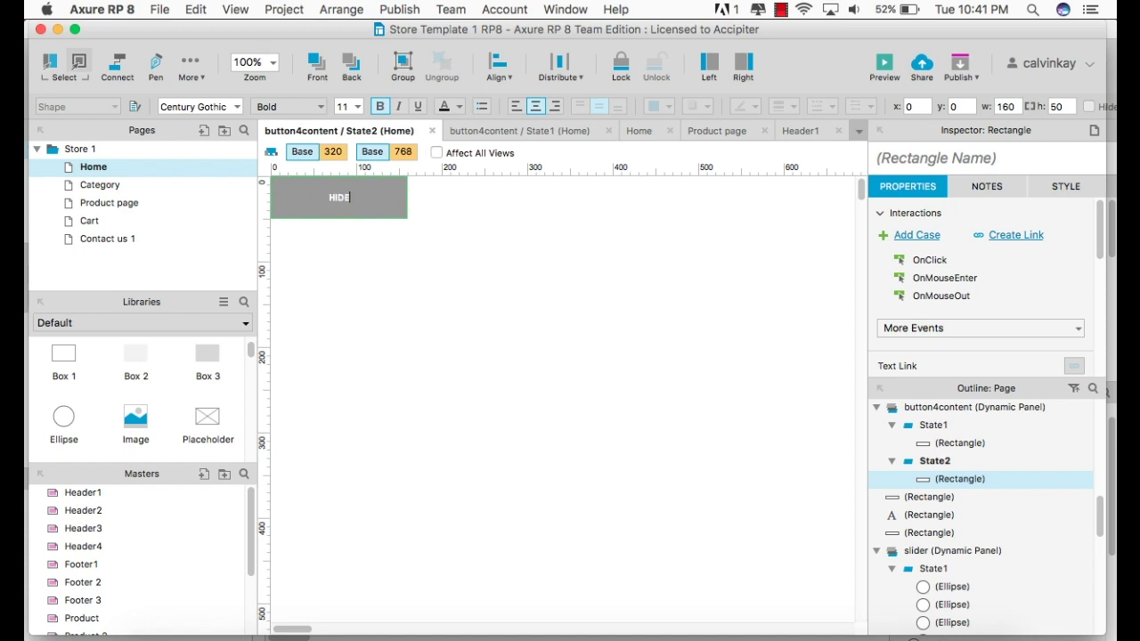
click(430, 356)
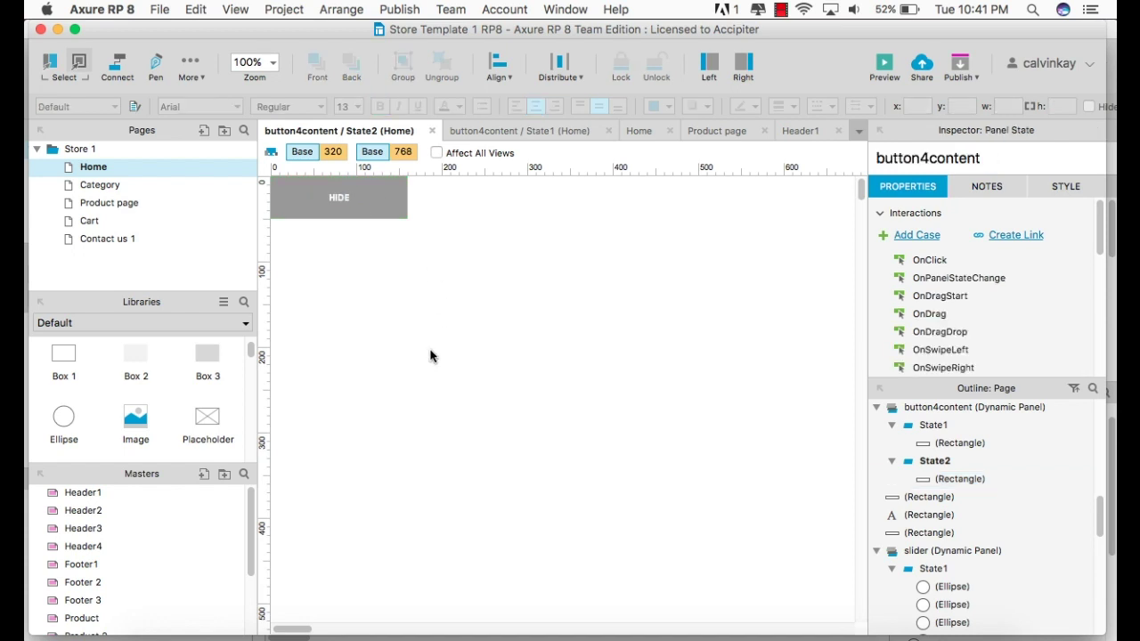
Give LOAD MORE an OnClick case showing loadmore_content with slide down 500 ms, pushing widgets below
double_click(933, 425)
click(331, 201)
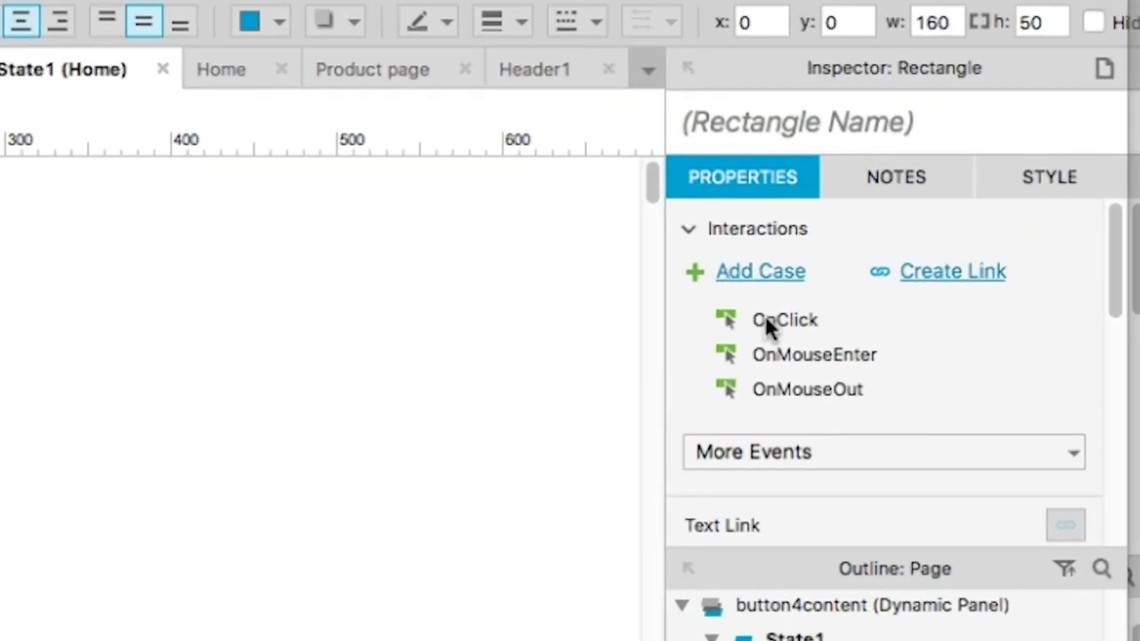
double_click(920, 262)
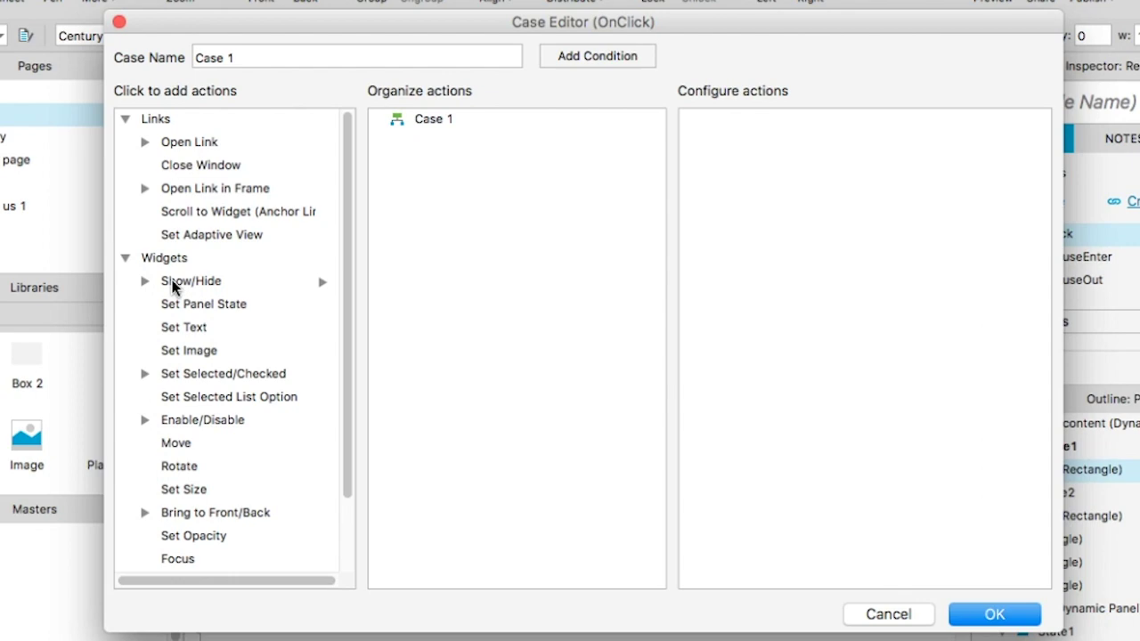
click(191, 281)
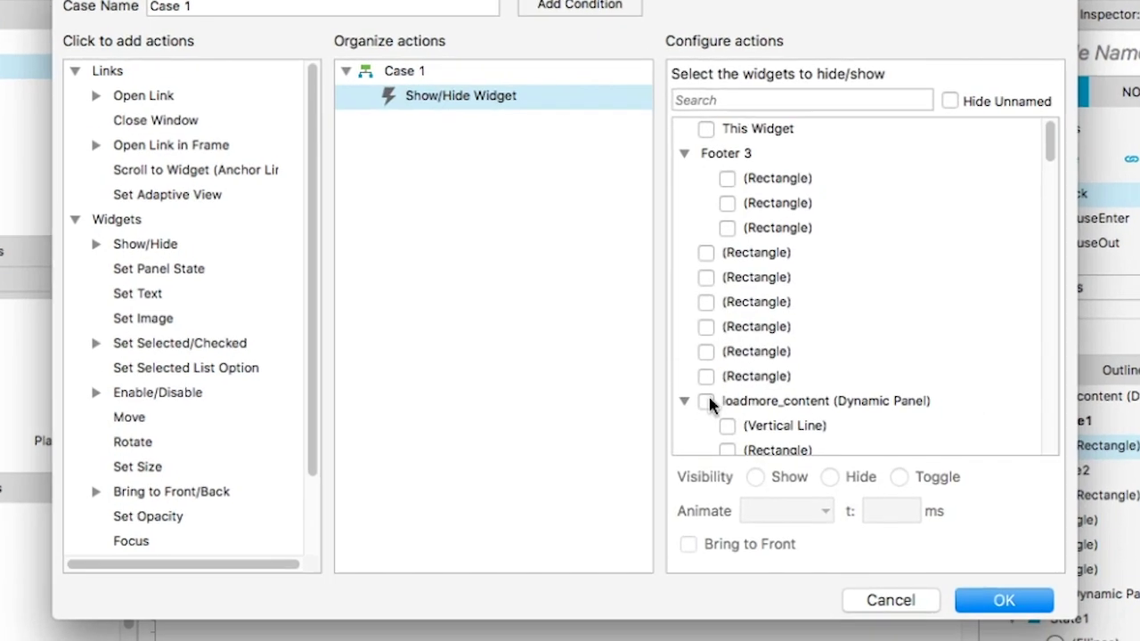
click(715, 427)
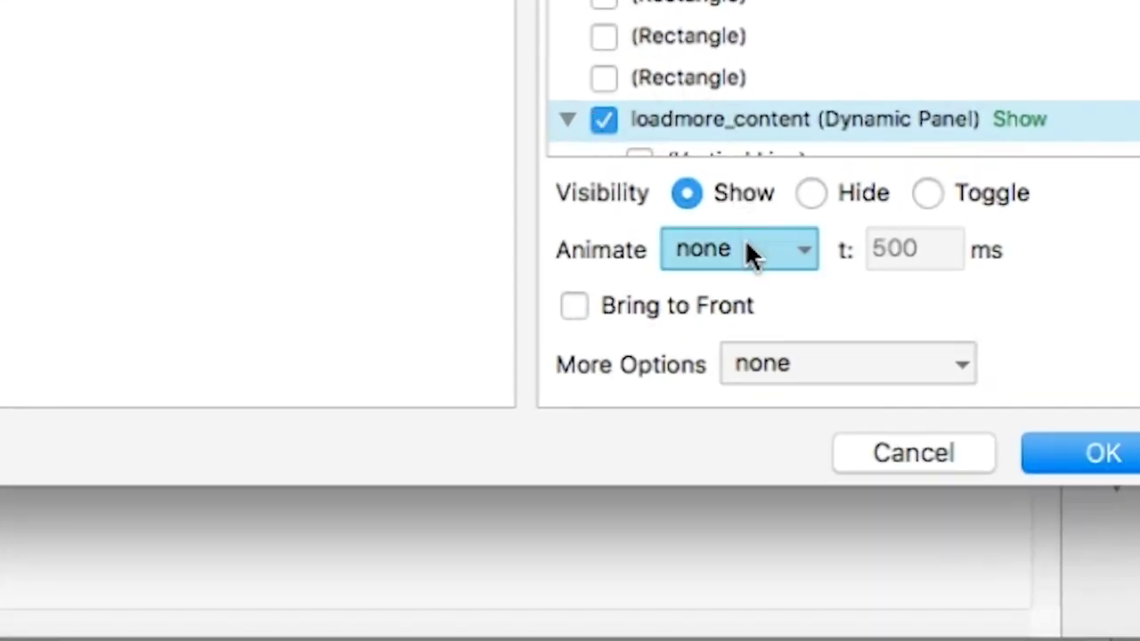
click(748, 285)
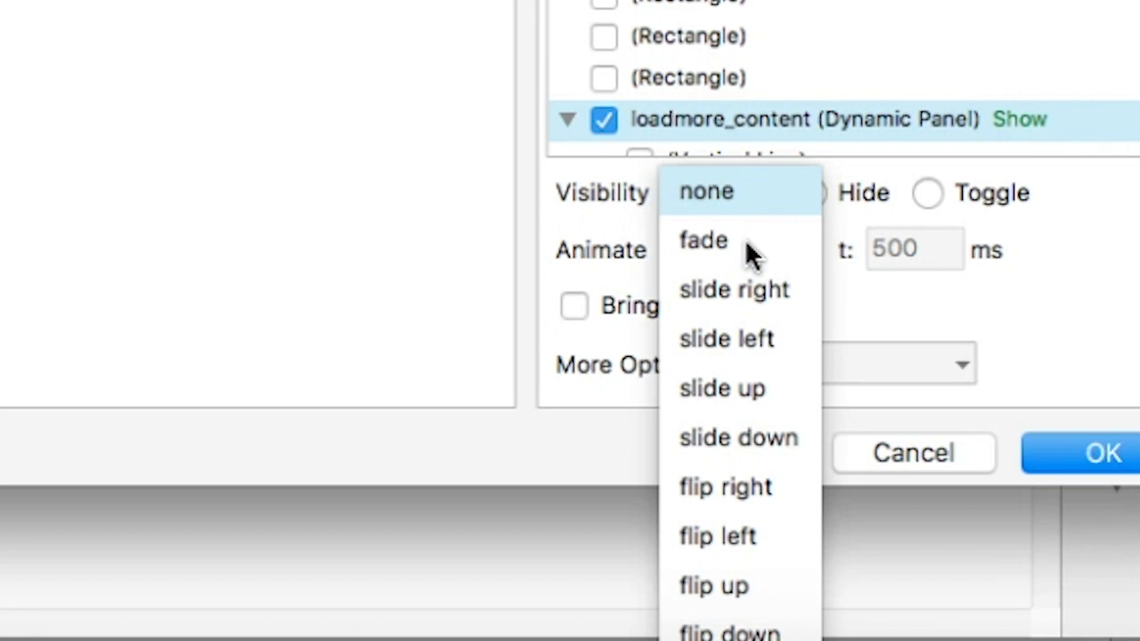
click(746, 436)
click(815, 353)
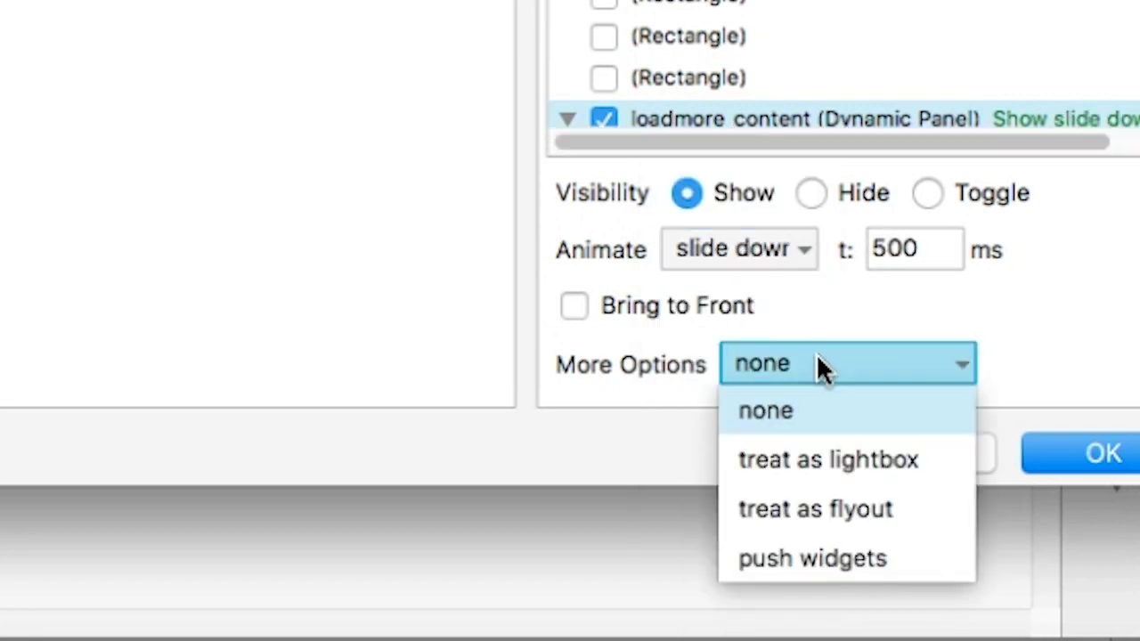
click(789, 559)
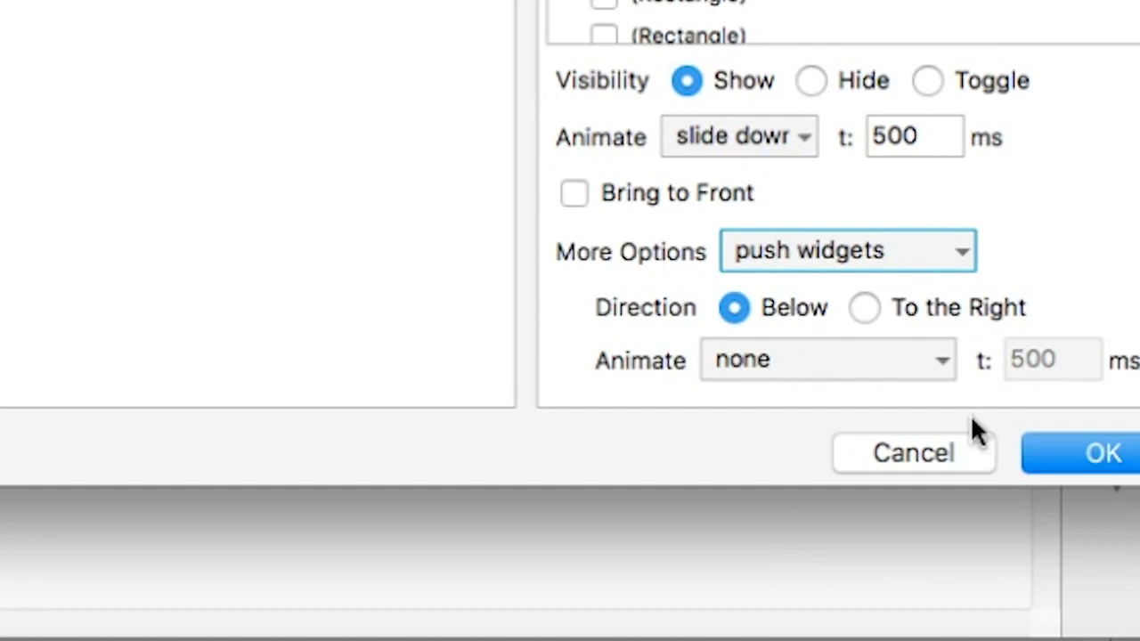
click(1078, 457)
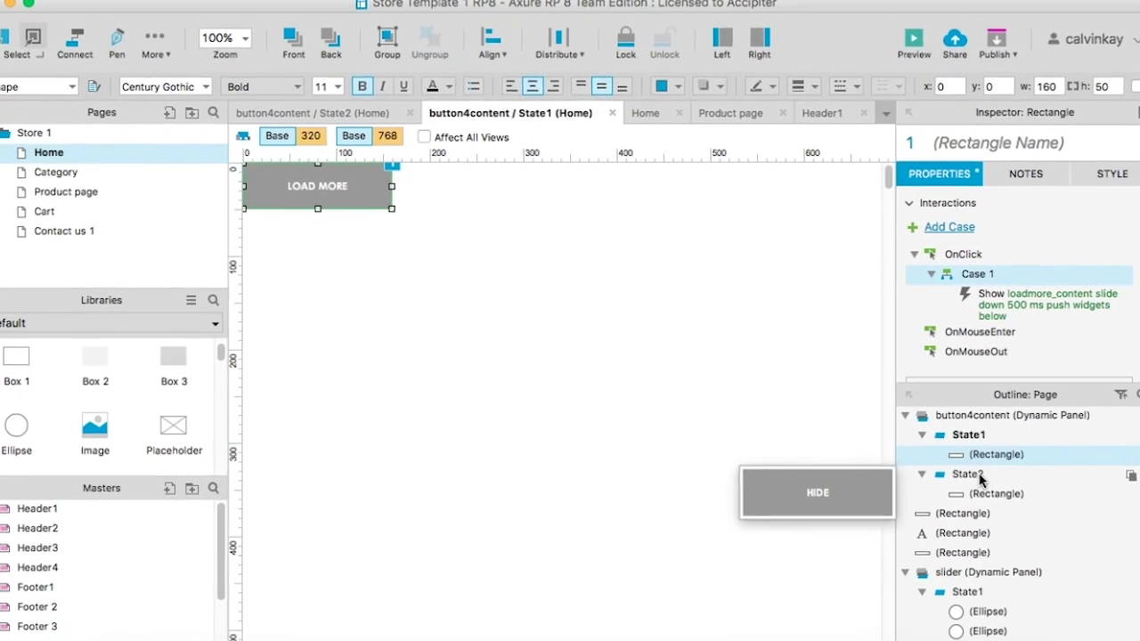
Give HIDE an OnClick case hiding loadmore_content with slide up 500 ms, pulling widgets below
double_click(967, 473)
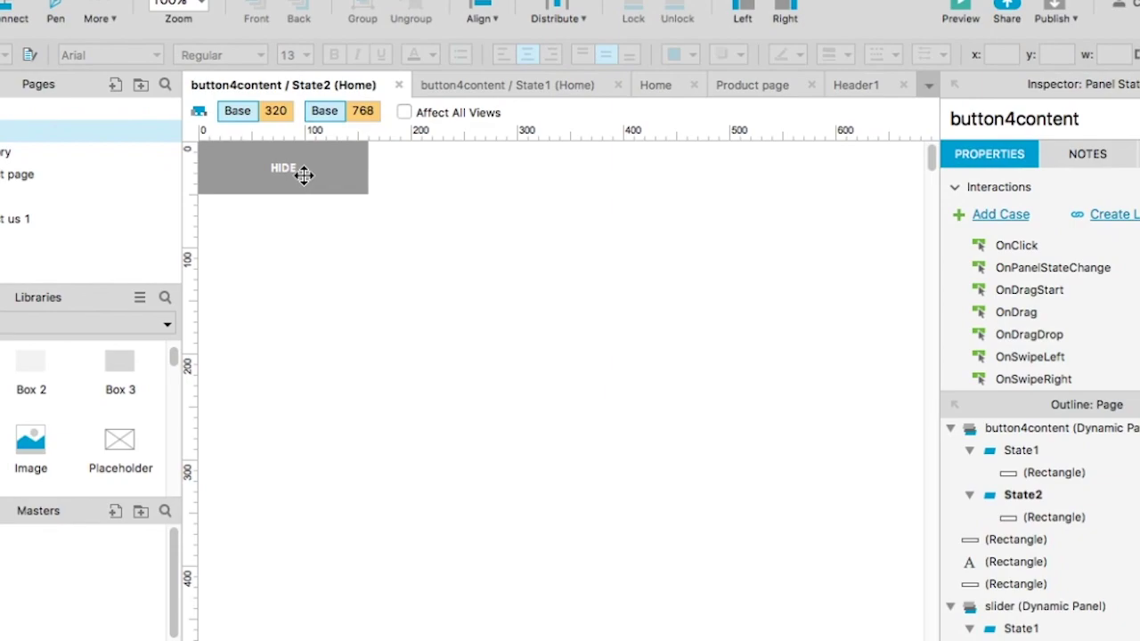
click(304, 176)
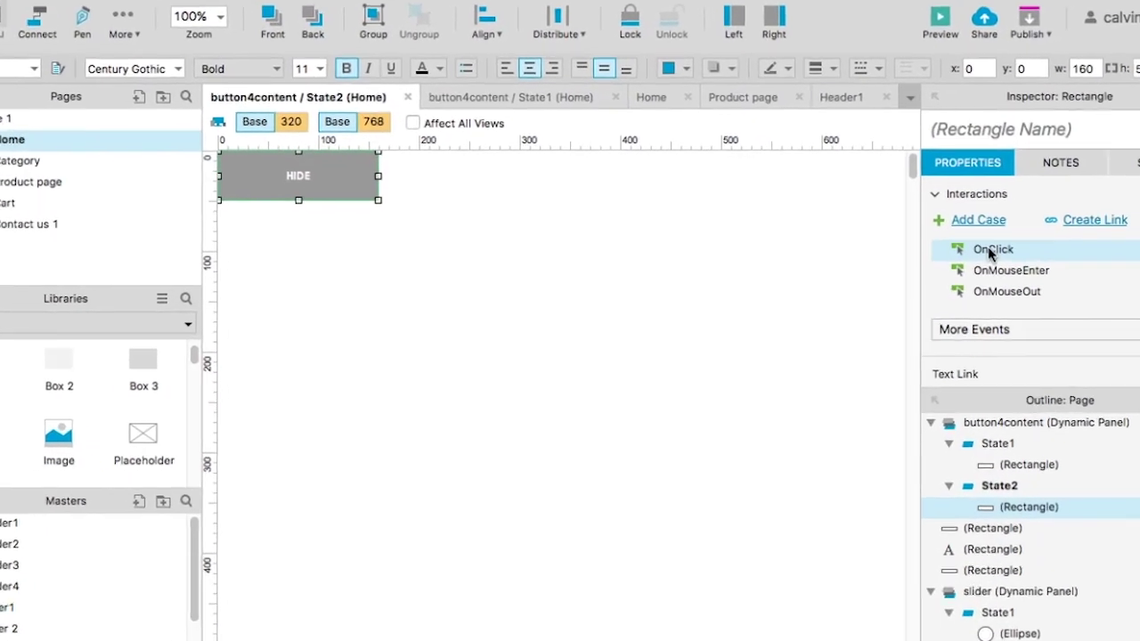
double_click(991, 251)
click(172, 289)
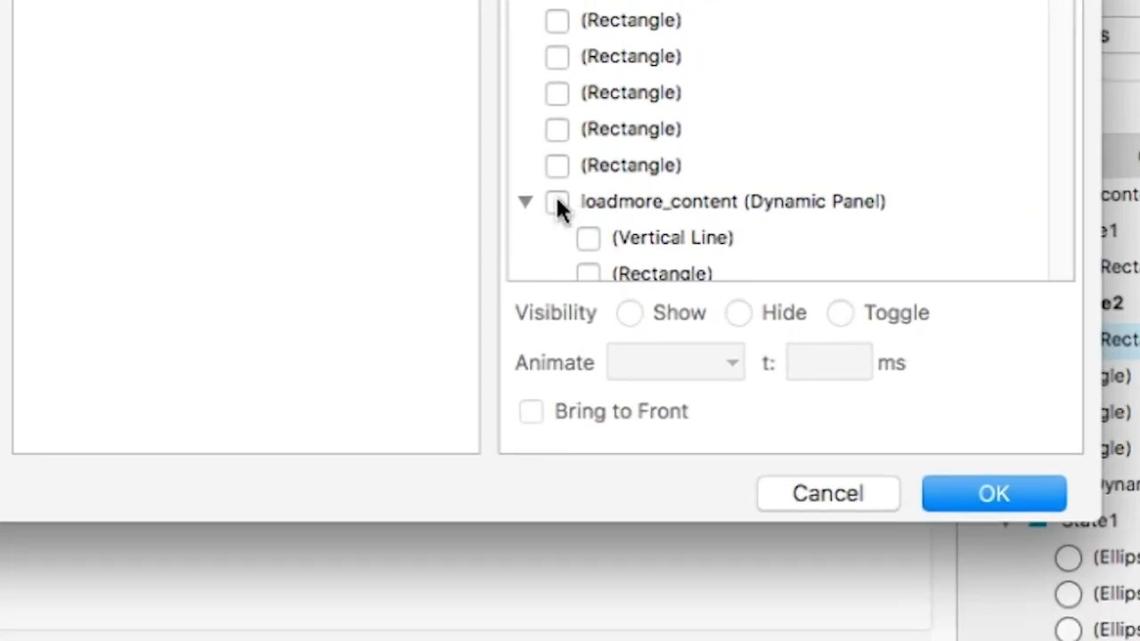
click(556, 202)
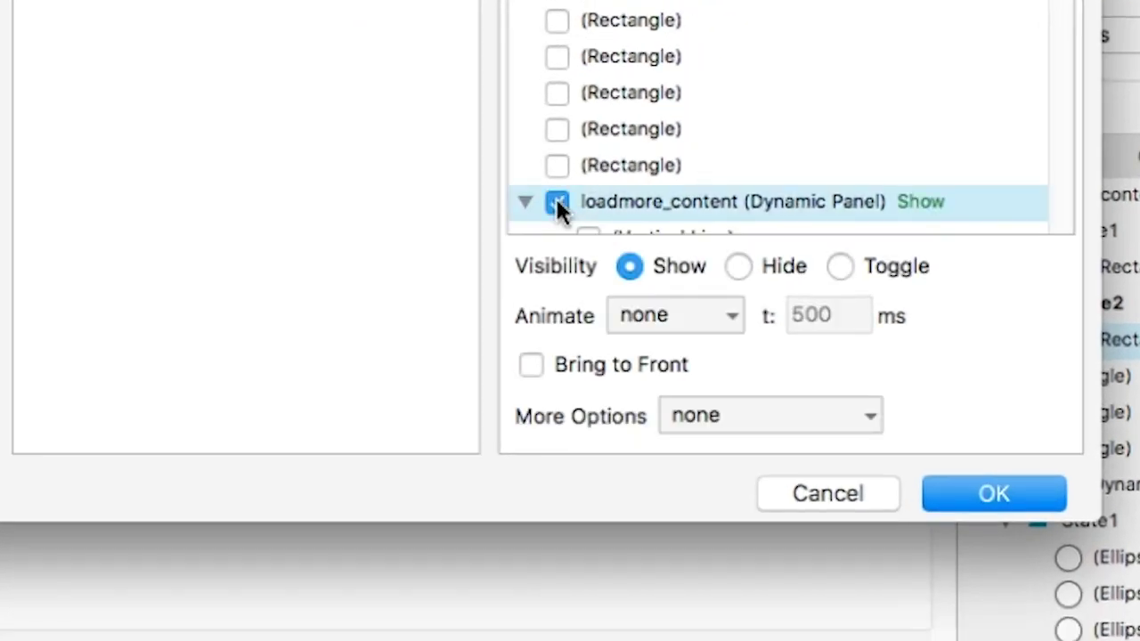
click(783, 316)
click(681, 363)
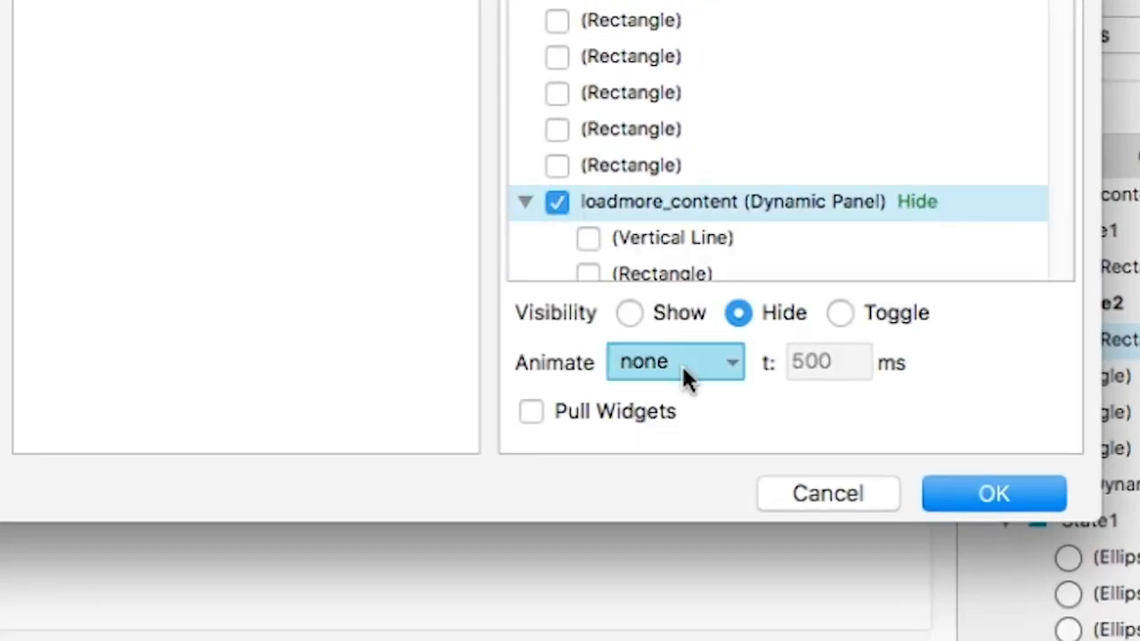
click(674, 459)
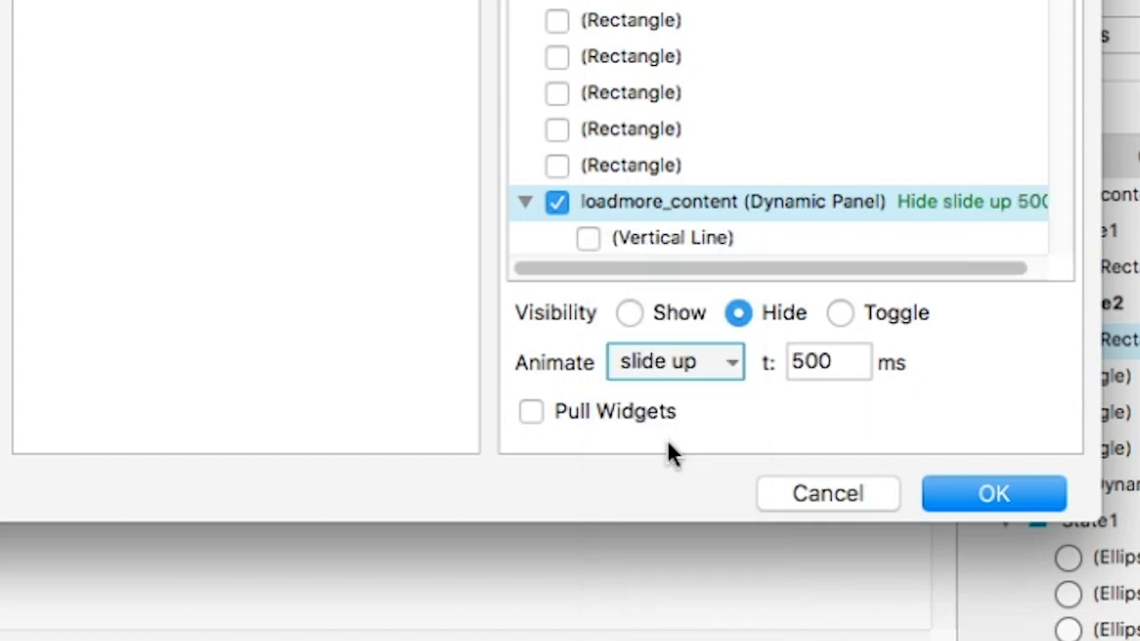
click(530, 412)
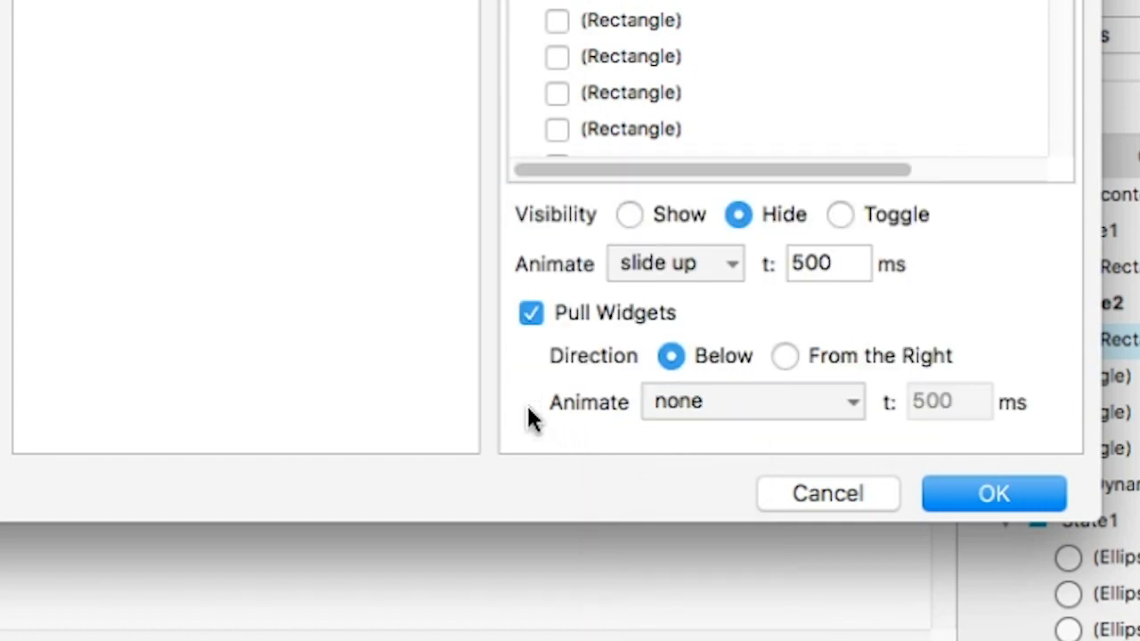
click(975, 495)
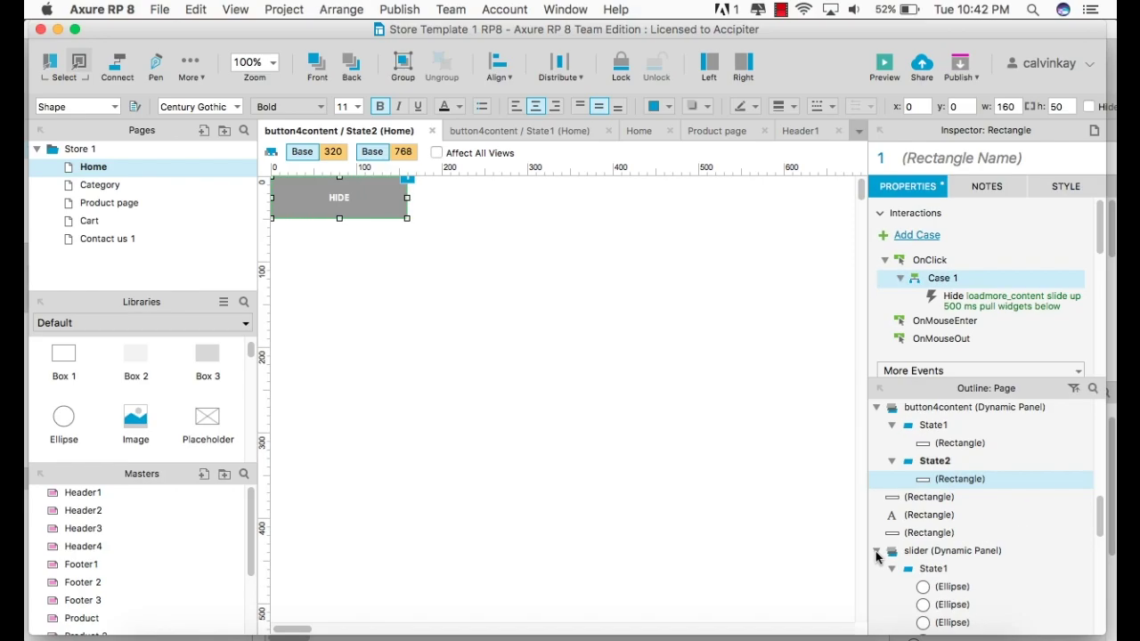
Add a Set Panel State action to HIDE's click case switching button4content to State1
double_click(943, 279)
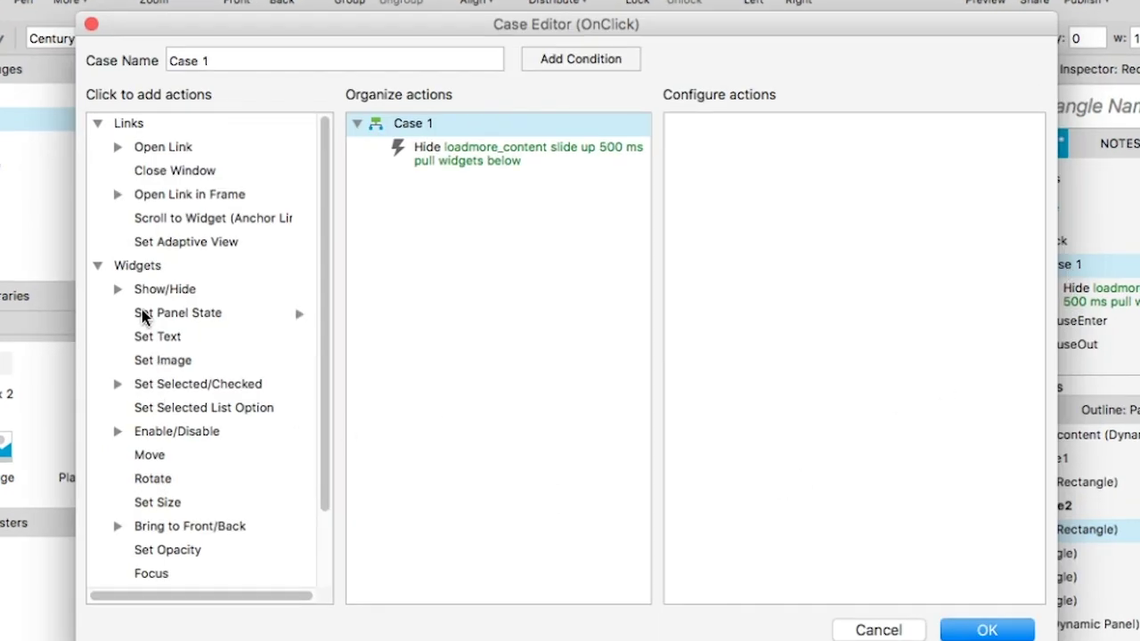
click(143, 316)
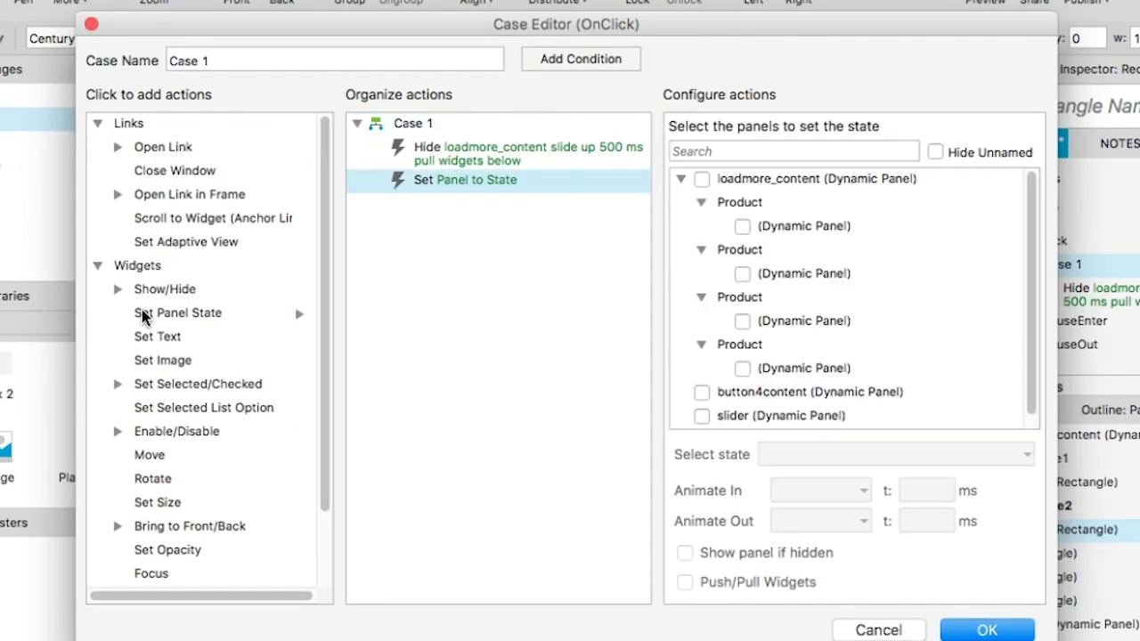
click(702, 392)
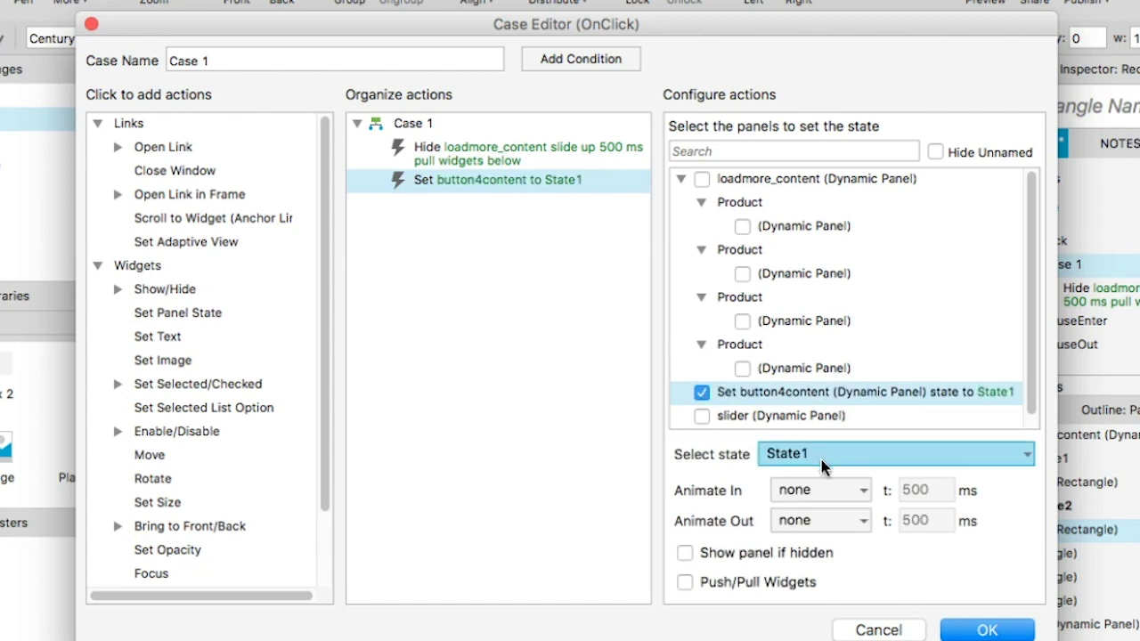
click(979, 630)
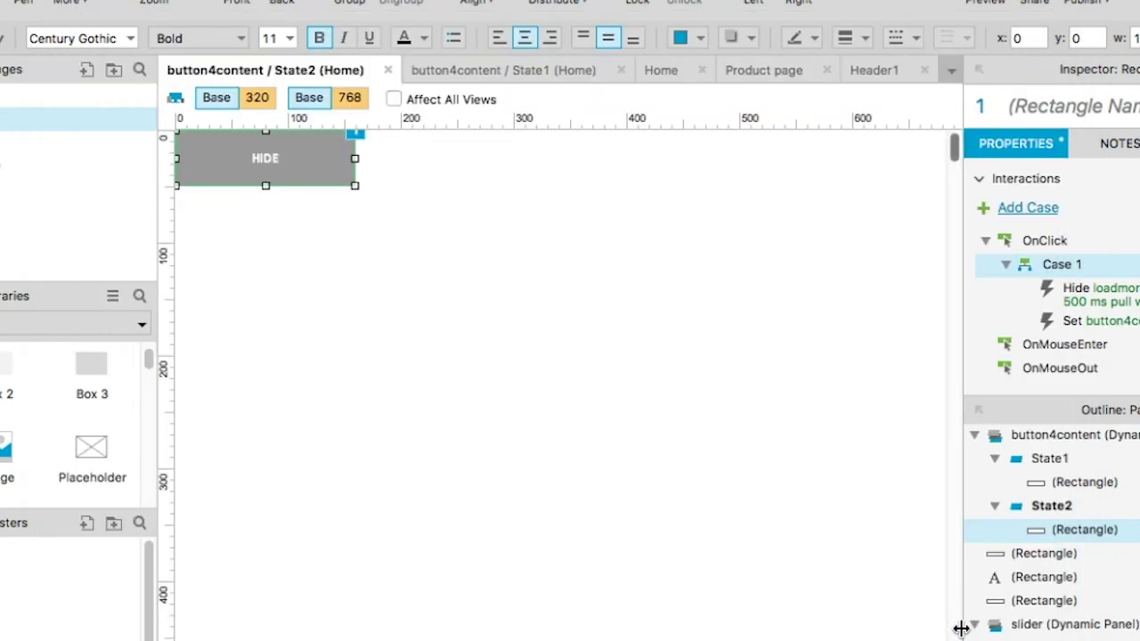
Add a Set Panel State action to LOAD MORE's click case switching button4content to State2
click(1048, 460)
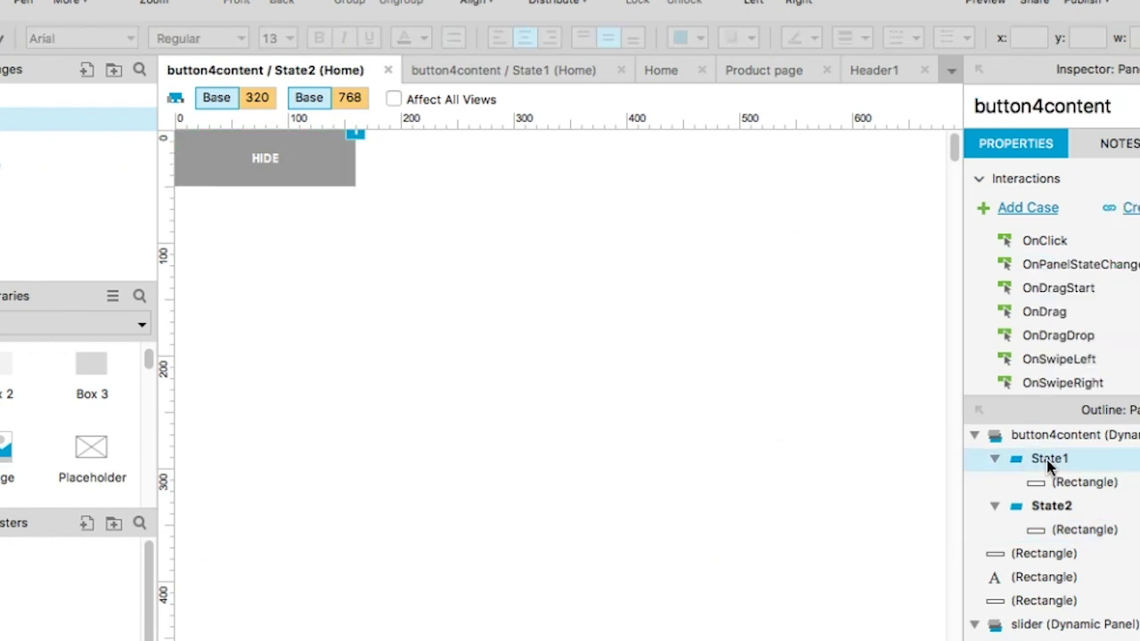
double_click(1048, 459)
click(254, 171)
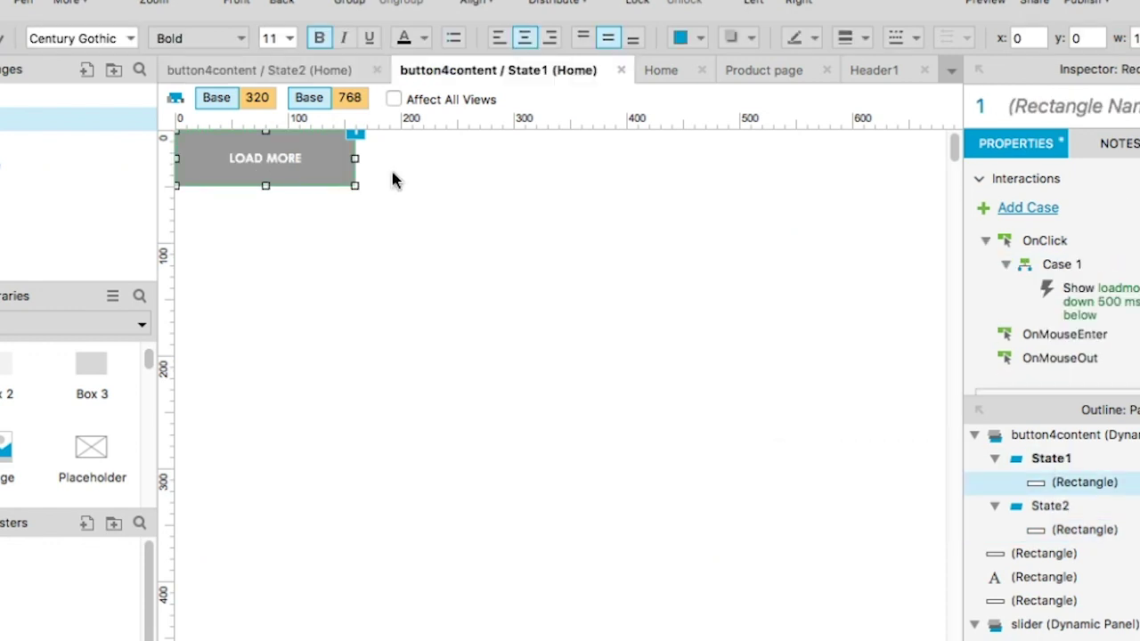
double_click(1071, 267)
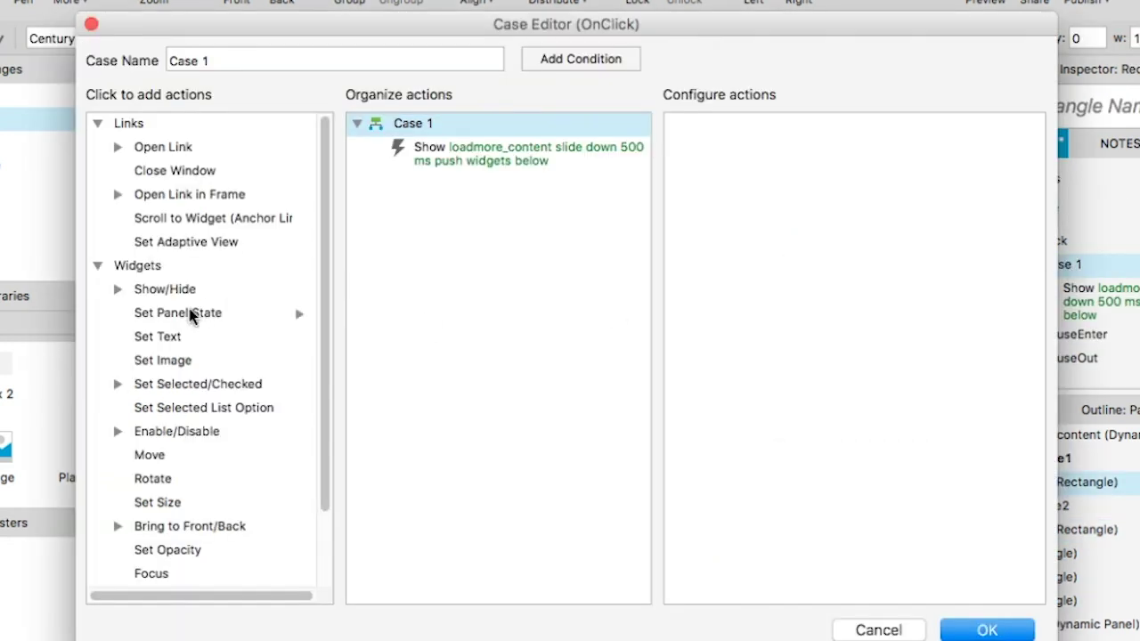
click(166, 313)
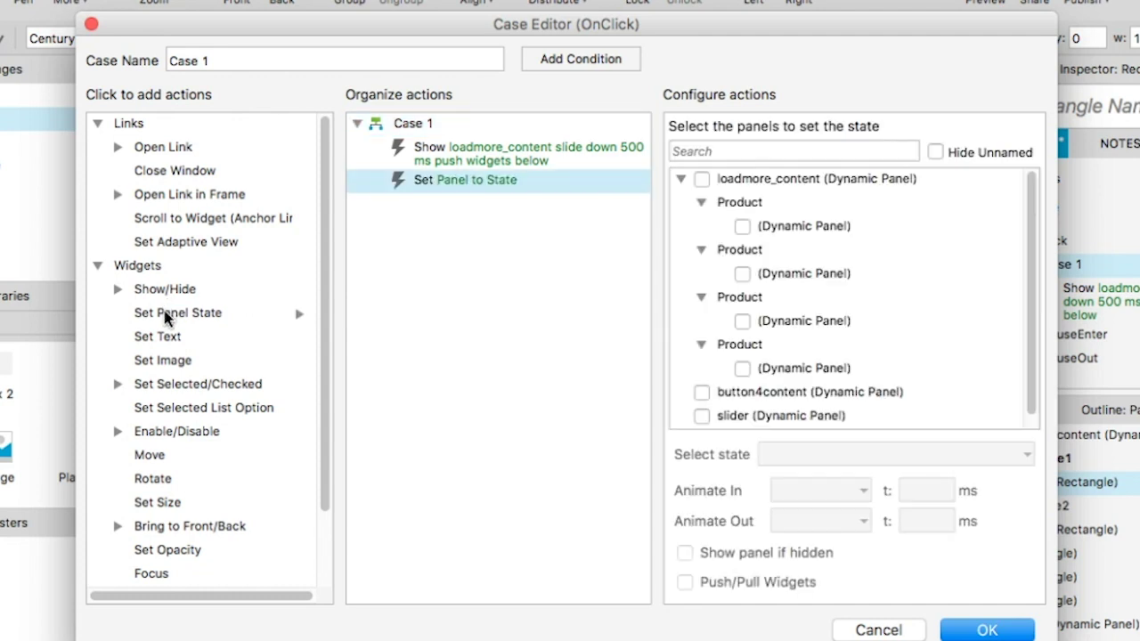
click(702, 392)
click(818, 451)
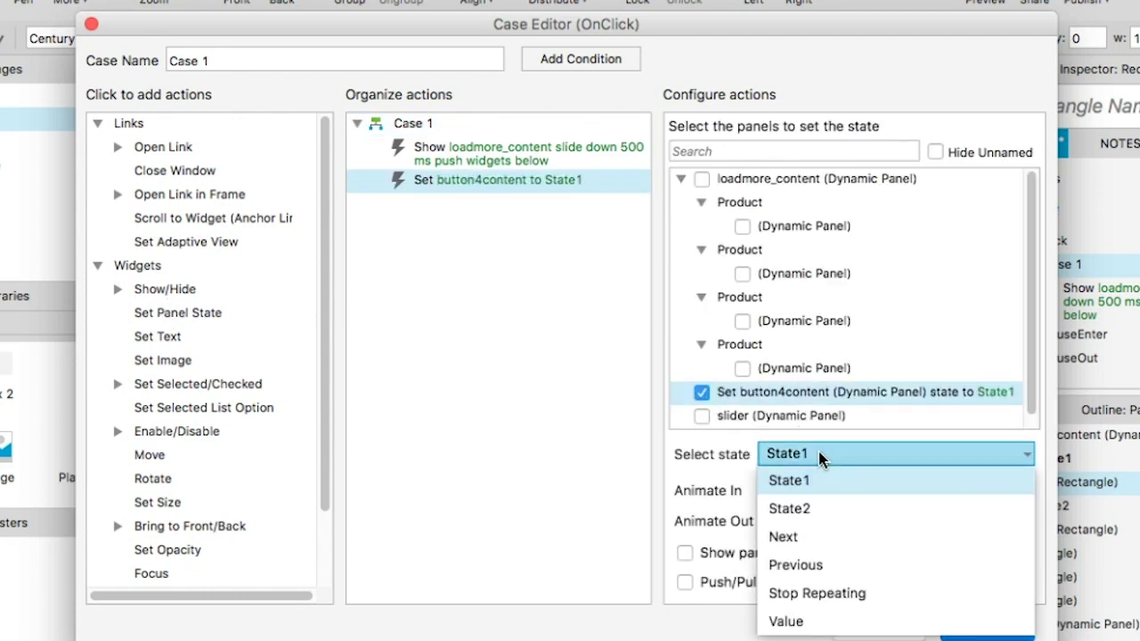
click(810, 509)
click(954, 629)
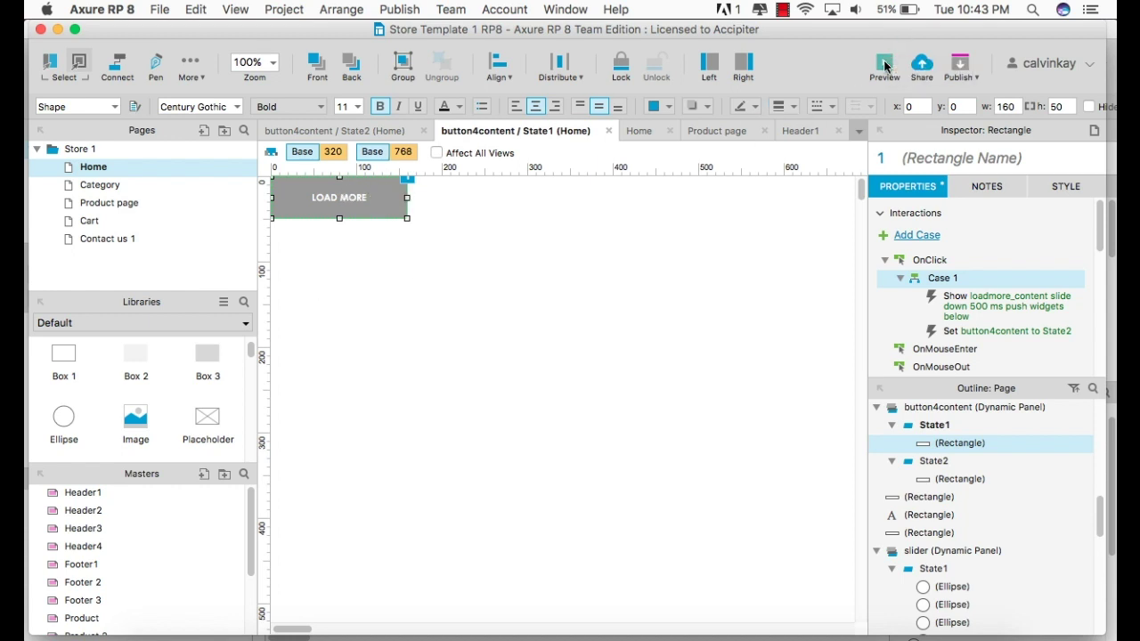
On the Home page, drag the feature boxes, Subscribe band and footer up to y 991
double_click(111, 169)
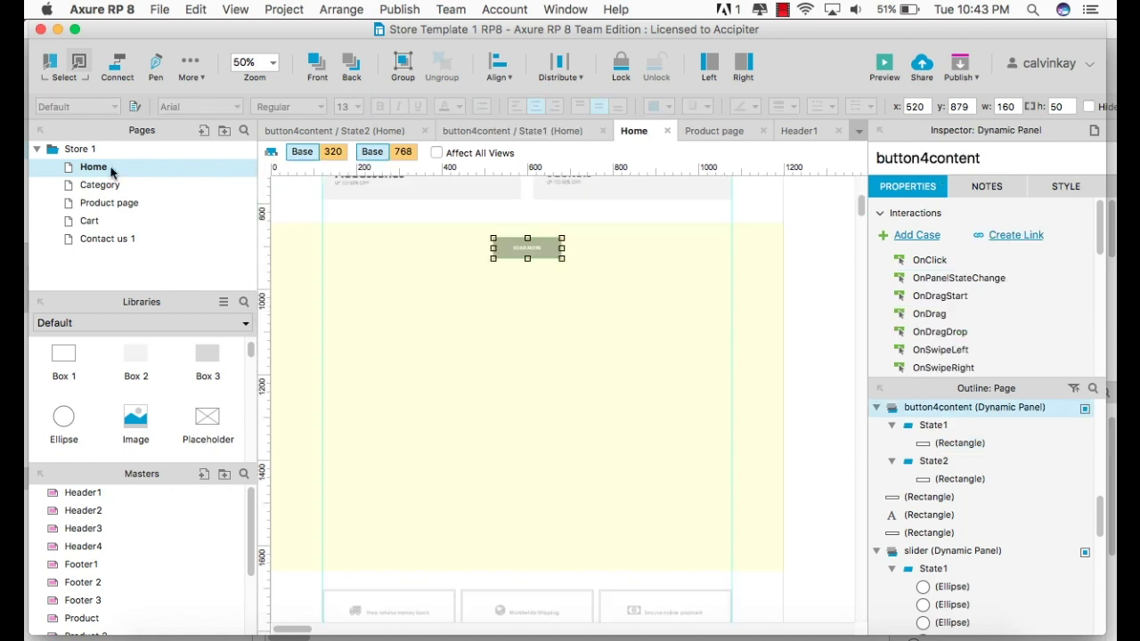
scroll(723, 472, down, 5)
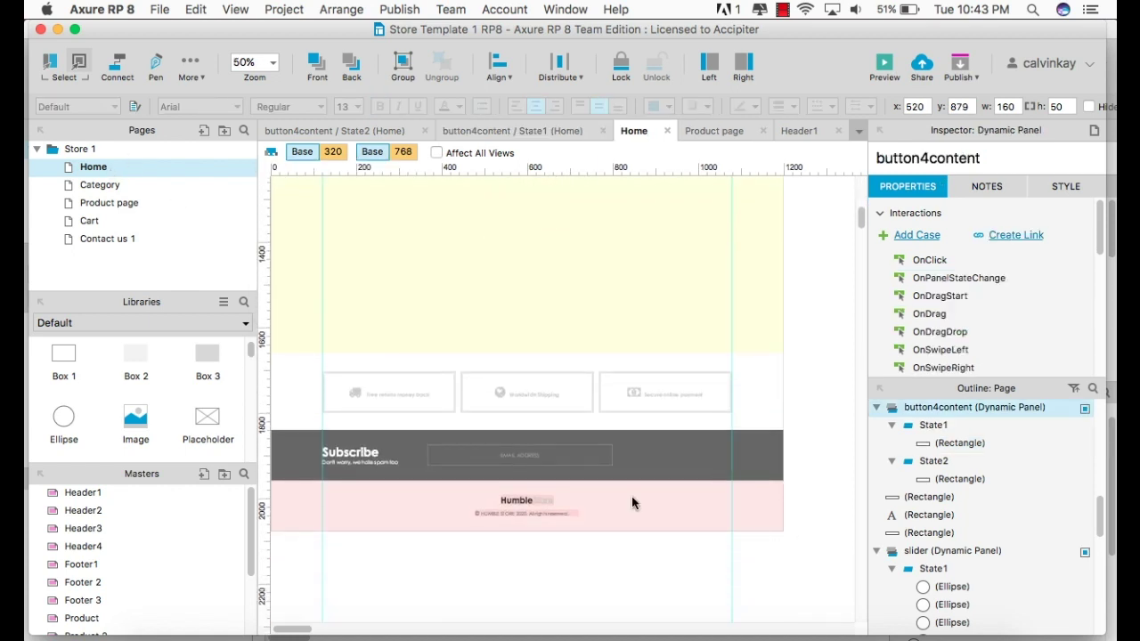
drag(815, 540, 234, 356)
scroll(469, 386, up, 3)
scroll(548, 549, up, 2)
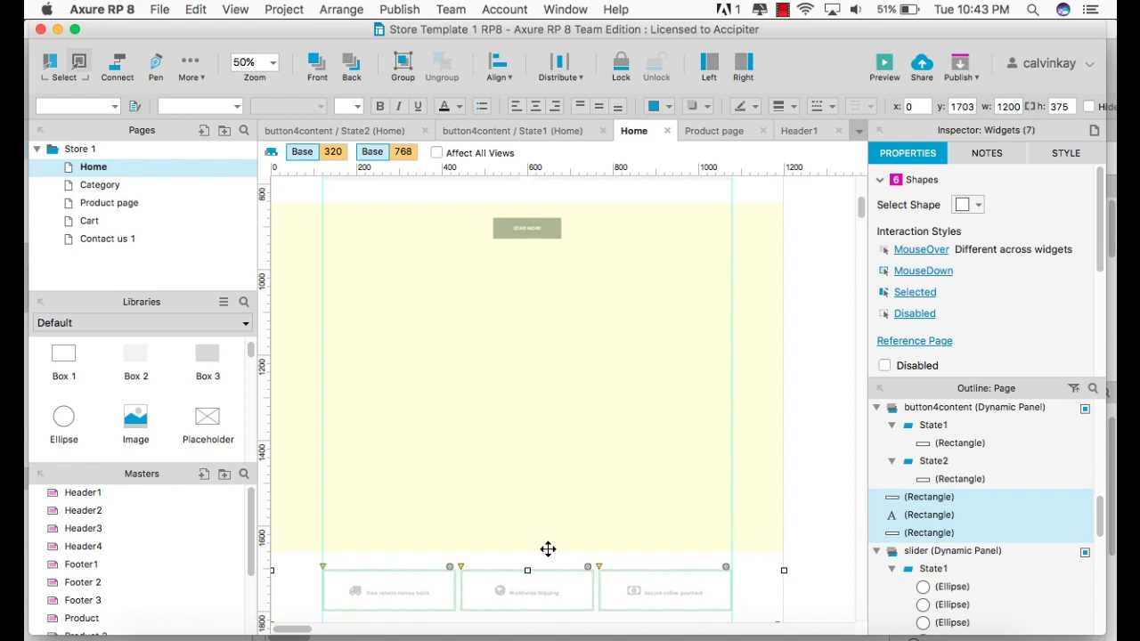
drag(537, 590, 537, 287)
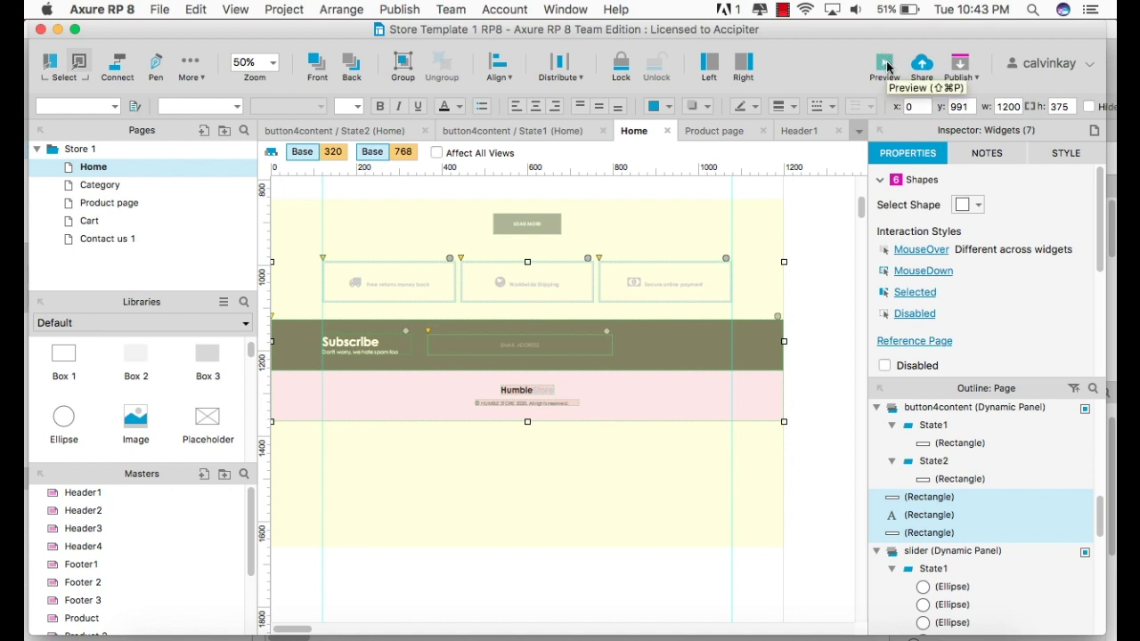
Preview Home in Chrome and click LOAD MORE to reveal the new arrivals products
click(885, 66)
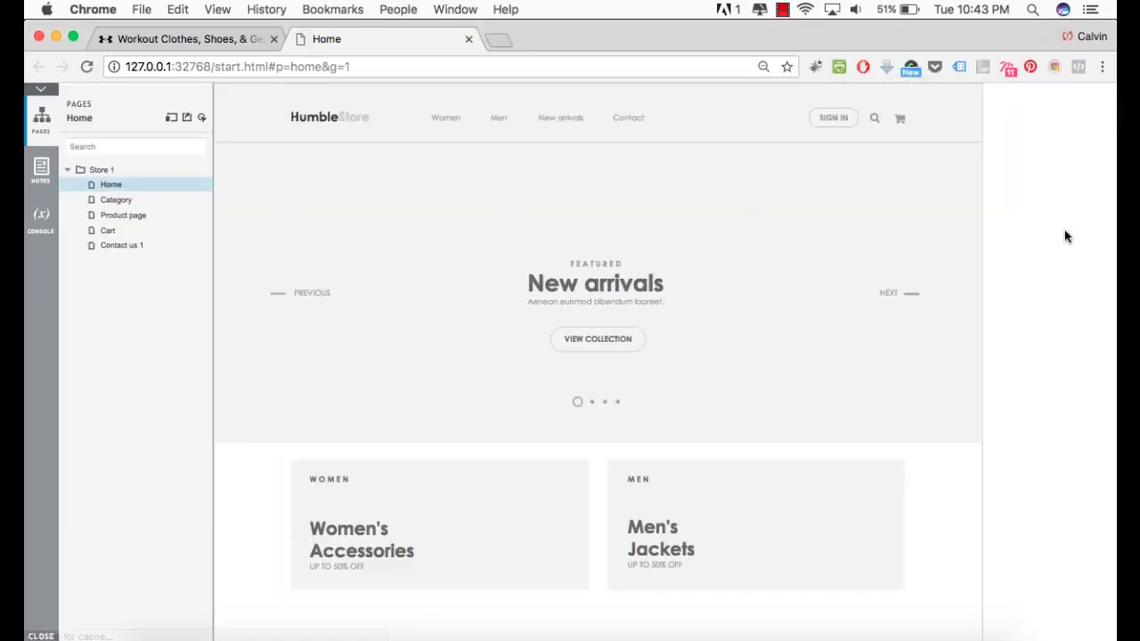
scroll(1057, 434, down, 2)
scroll(1056, 434, down, 4)
scroll(1057, 435, down, 4)
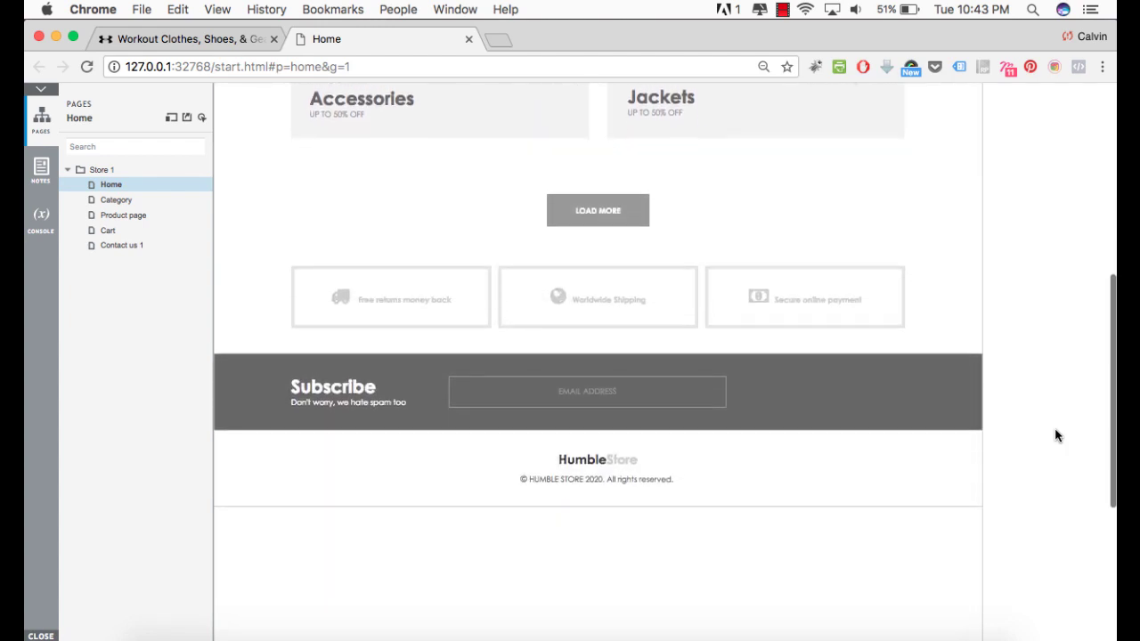
scroll(1057, 436, up, 2)
scroll(1056, 435, up, 3)
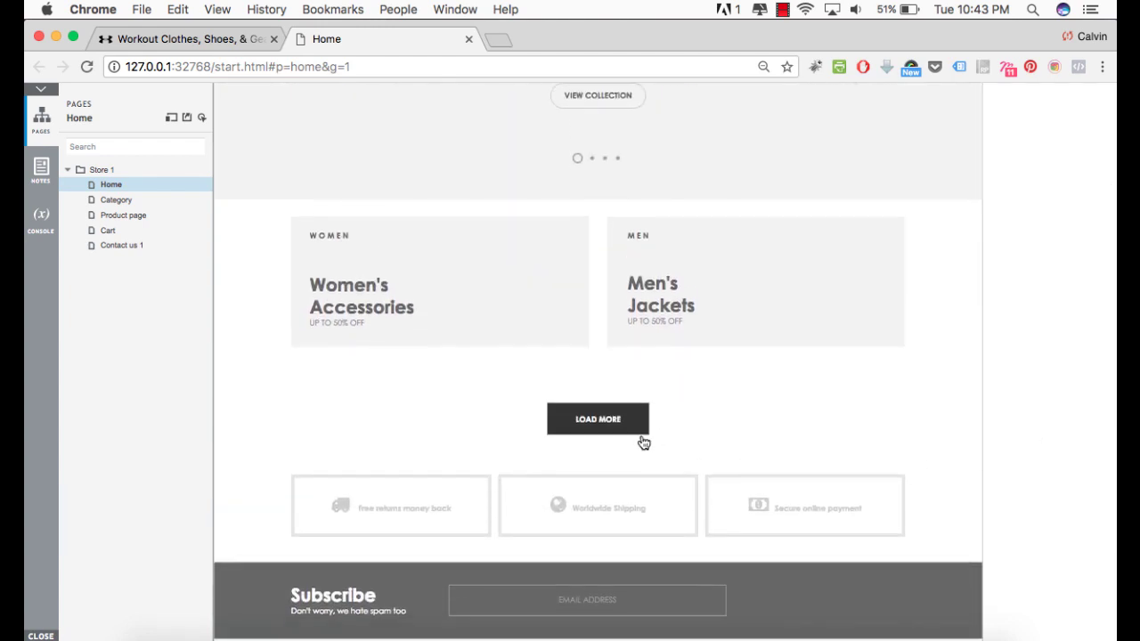
scroll(639, 419, down, 3)
click(595, 299)
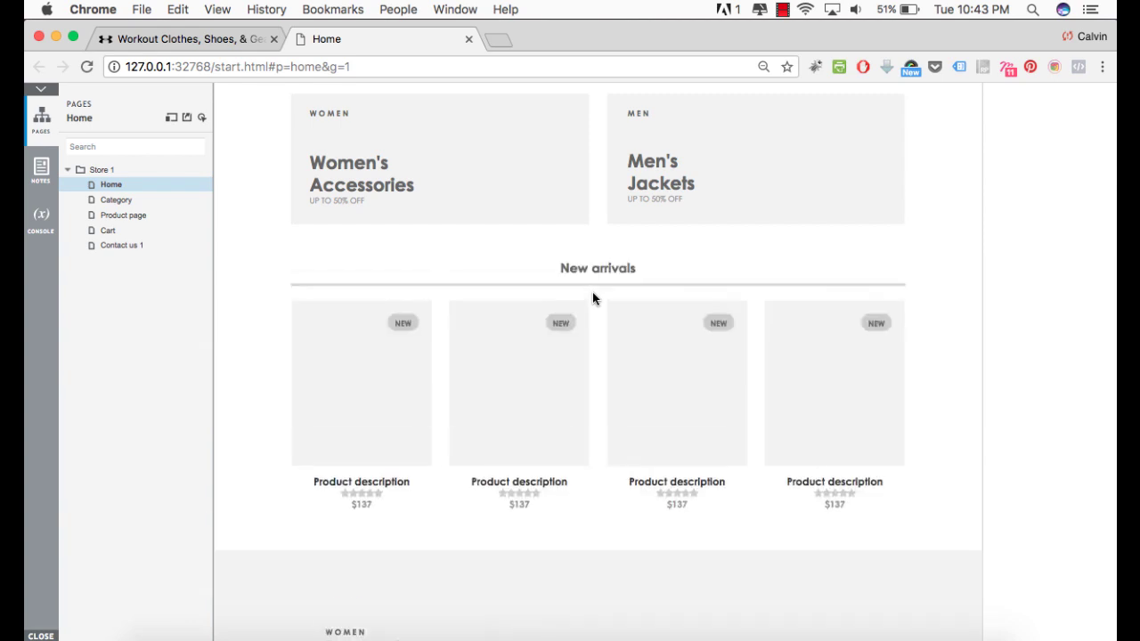
Click HIDE to collapse the revealed products back to the LOAD MORE button
scroll(592, 292, down, 2)
scroll(592, 292, down, 5)
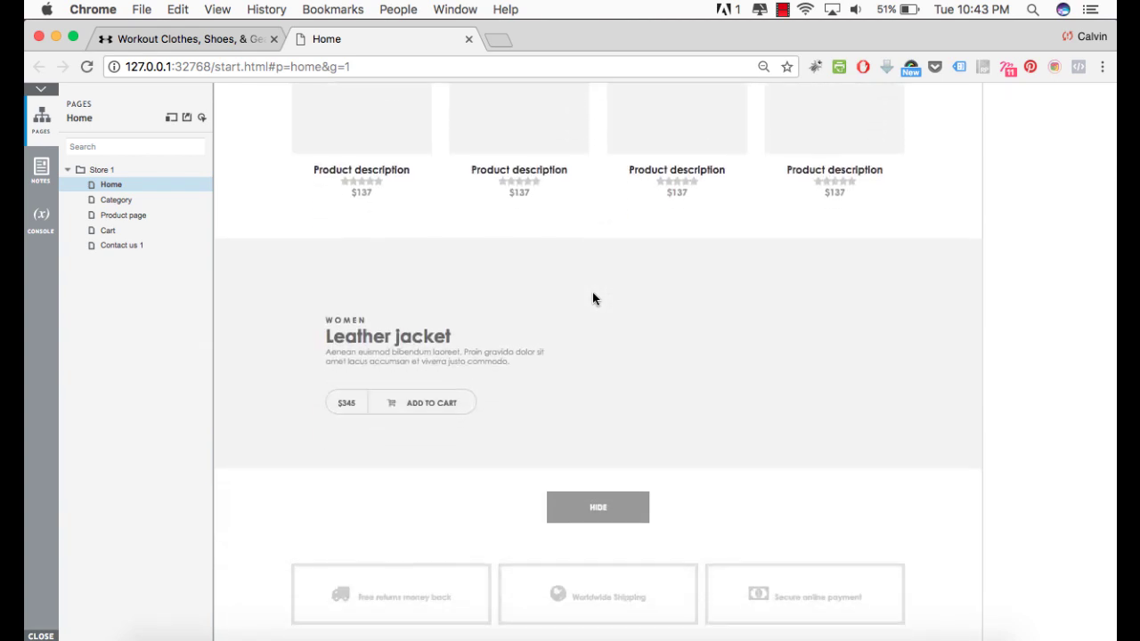
scroll(592, 292, down, 4)
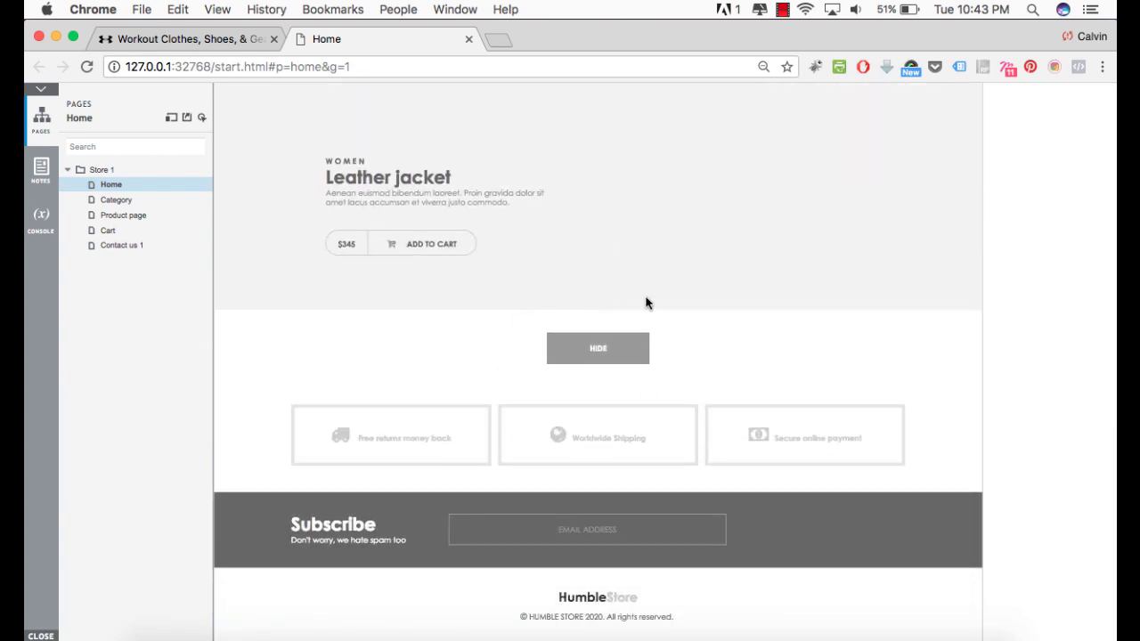
click(598, 349)
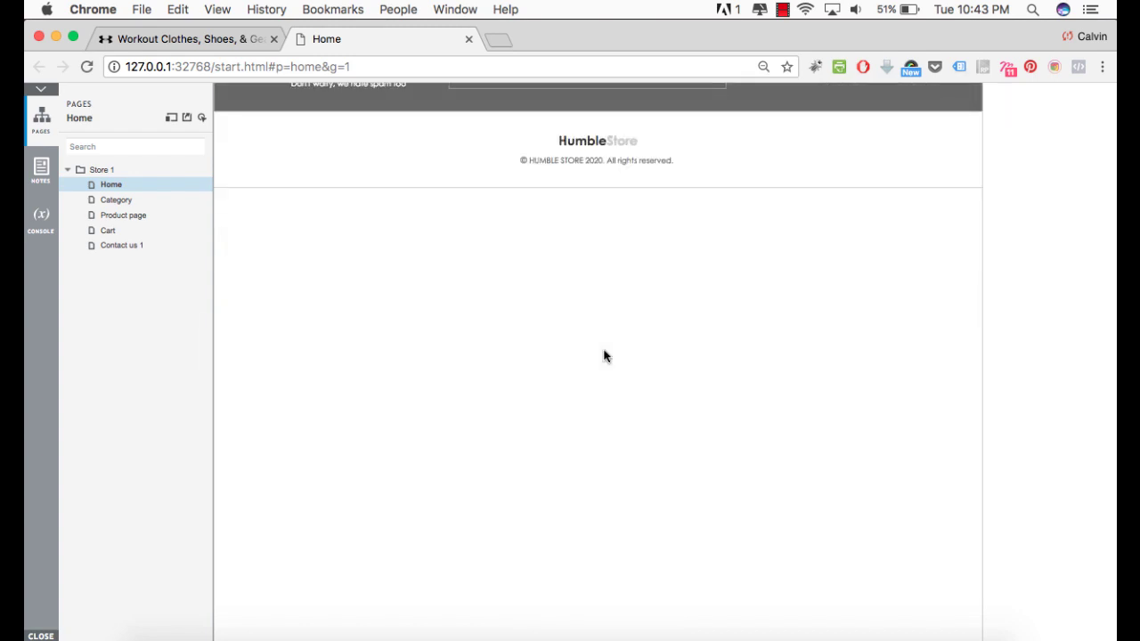
scroll(604, 356, up, 2)
scroll(603, 356, up, 4)
scroll(603, 357, up, 1)
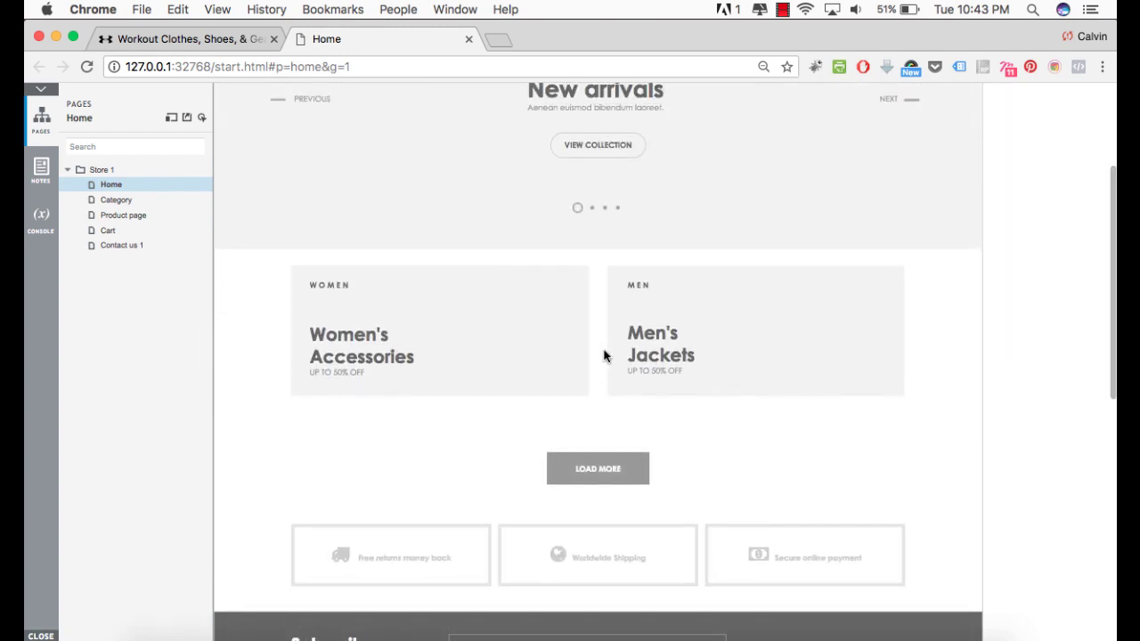